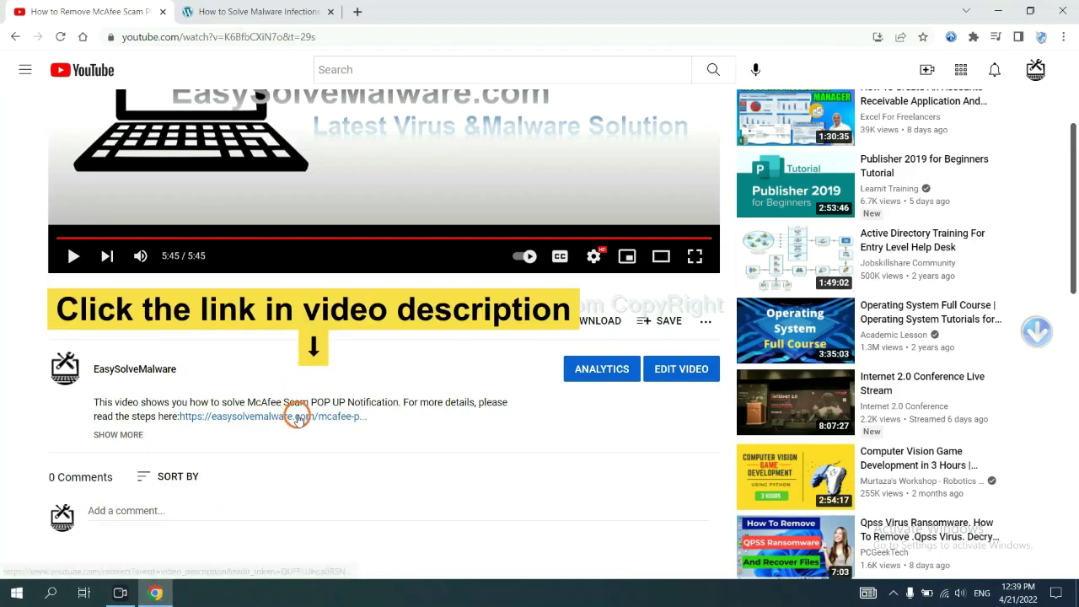
From the linked removal guide, download SpyHunter for Windows and run the SpyHunter-Installer.
{"action": "left_click", "coordinate": [296, 416]}
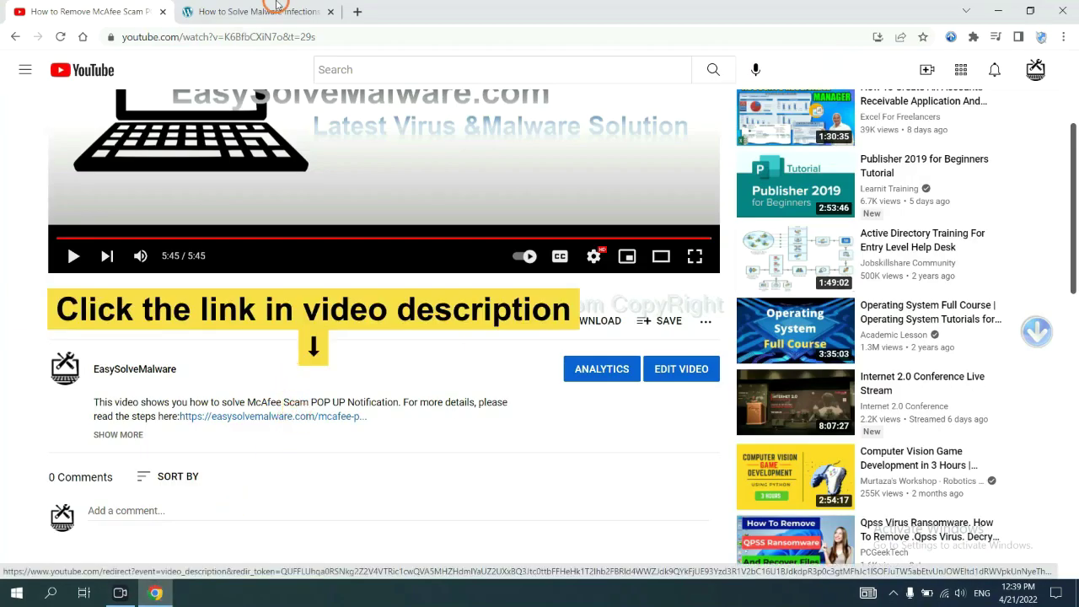
{"action": "scroll", "coordinate": [666, 120], "scroll_direction": "down", "scroll_amount": 3}
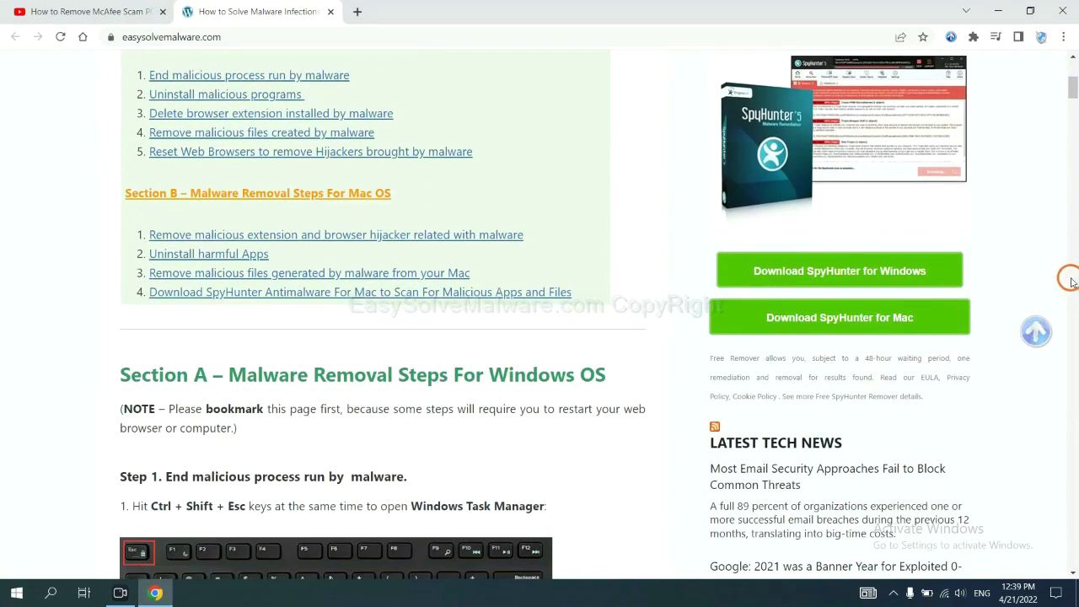
{"action": "left_click", "coordinate": [916, 269]}
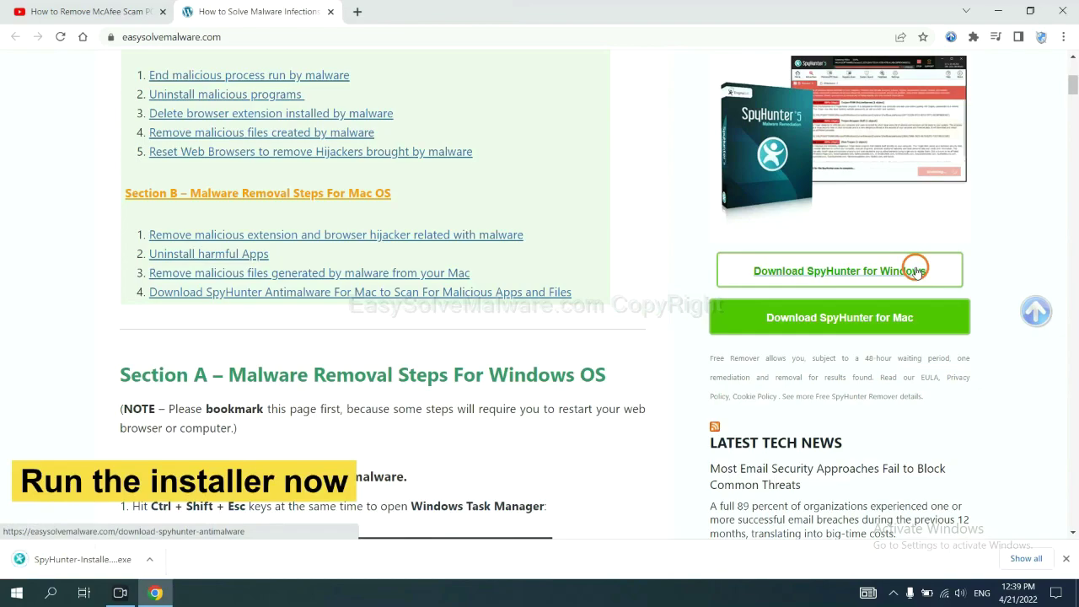
{"action": "left_click", "coordinate": [67, 561]}
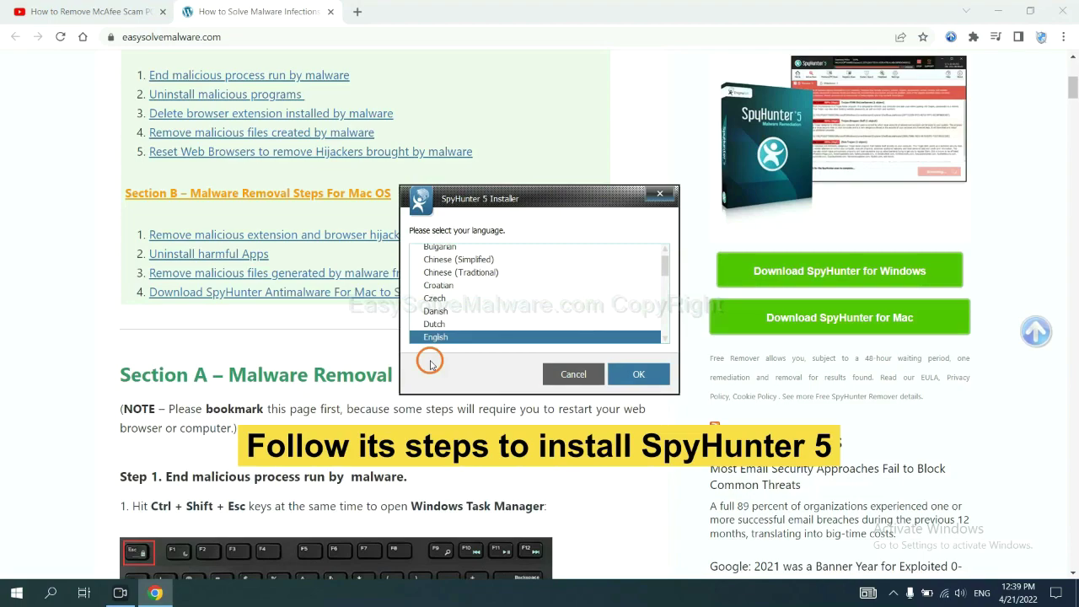
Install SpyHunter 5 in English, accepting the EULA, and finish setup to reach the Welcome screen.
{"action": "left_click", "coordinate": [625, 373]}
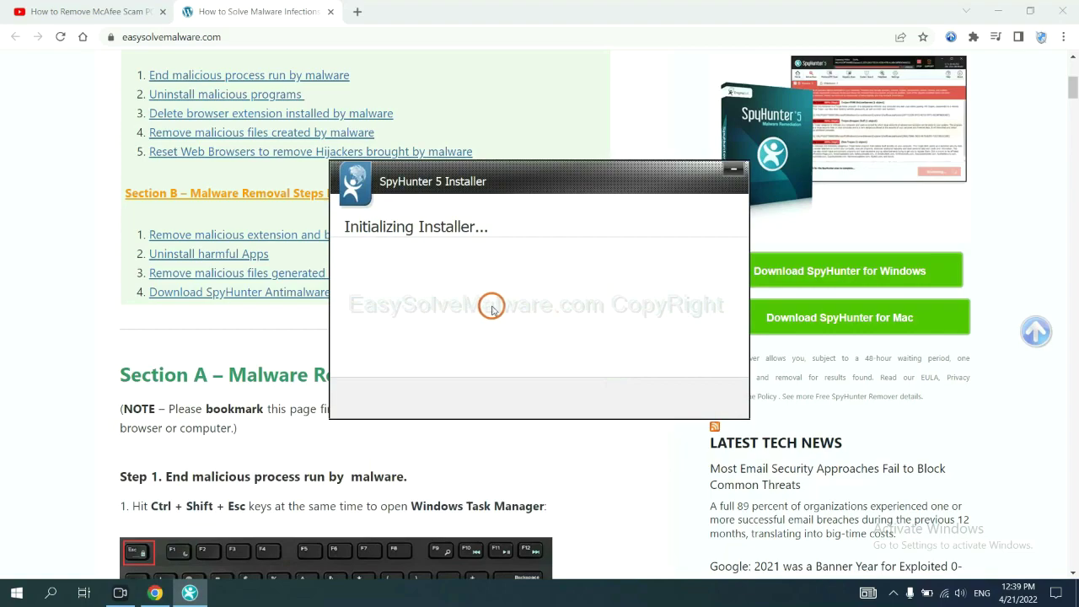
{"action": "left_click", "coordinate": [458, 306]}
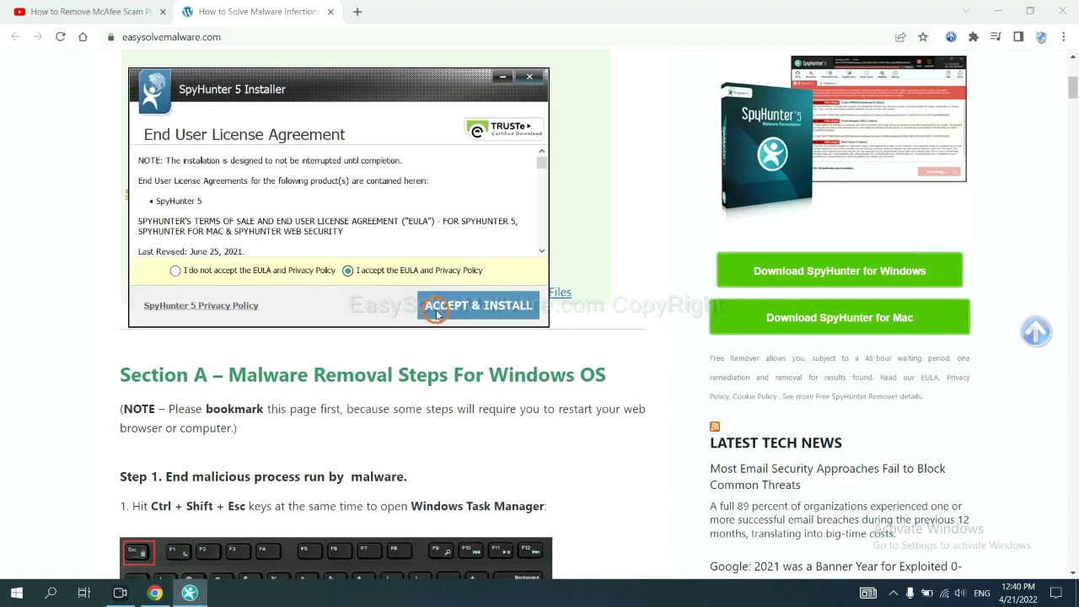
{"action": "left_click", "coordinate": [437, 314]}
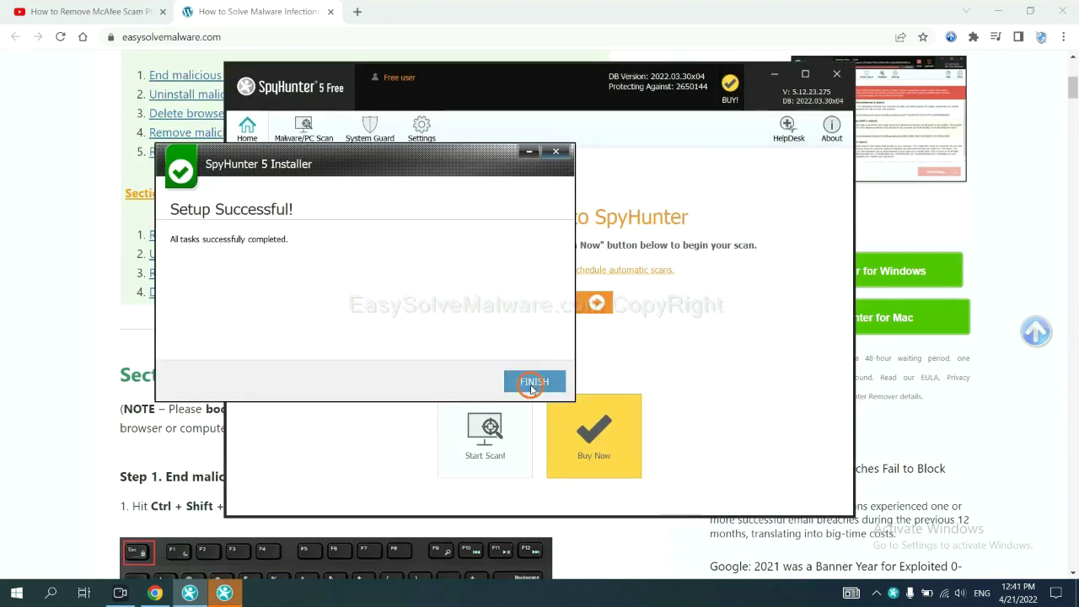
{"action": "left_click", "coordinate": [532, 380]}
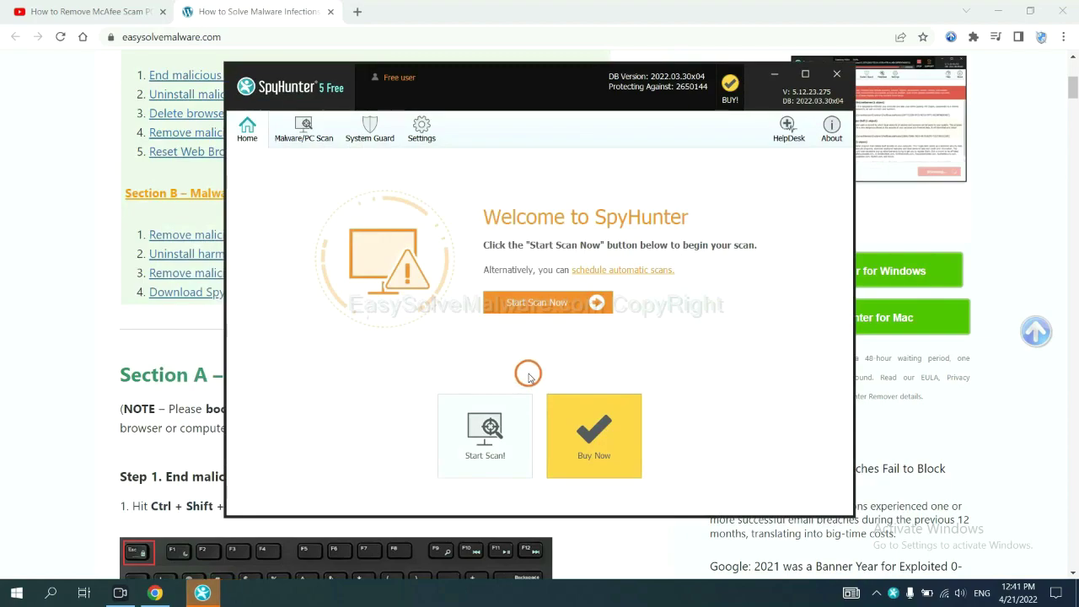
Run a SpyHunter 5 malware scan and skip past the unknown object remove360.bat.
{"action": "left_click", "coordinate": [531, 309]}
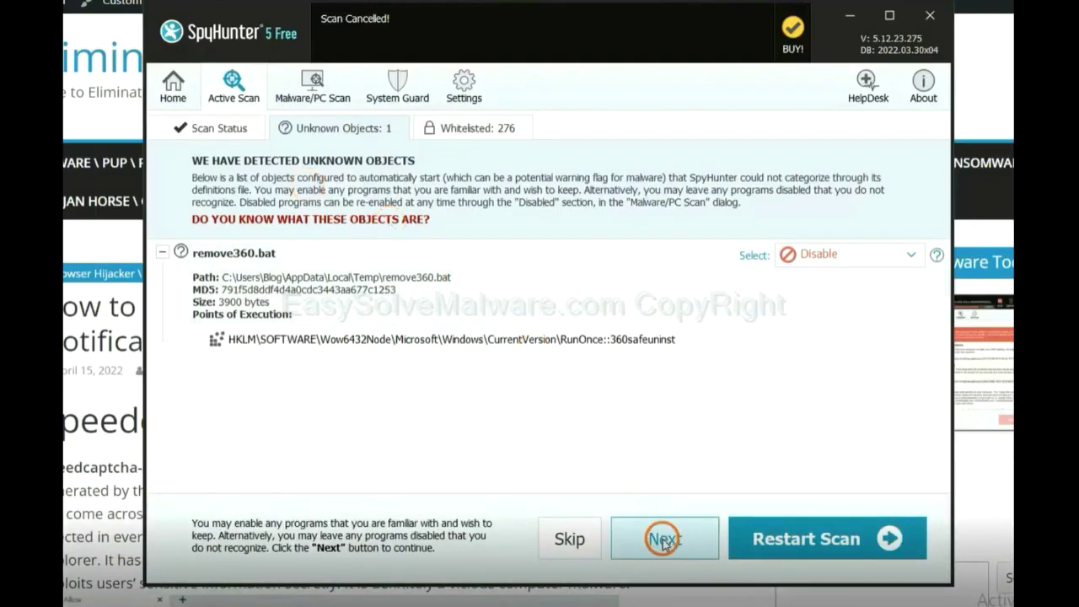
{"action": "left_click", "coordinate": [664, 540]}
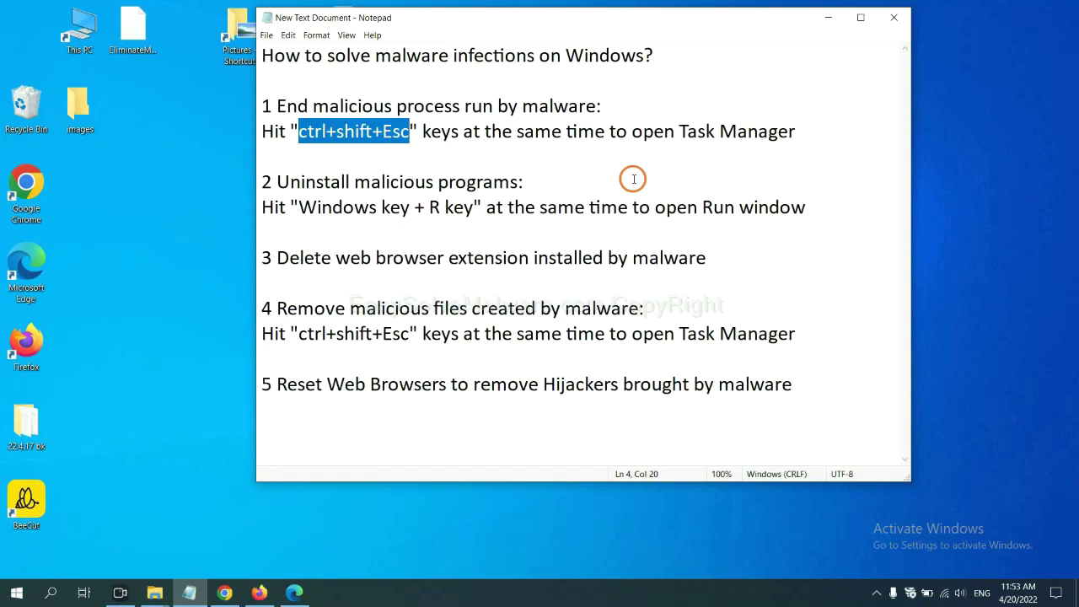
{"action": "left_click", "coordinate": [383, 133]}
{"action": "left_click_drag", "start_coordinate": [411, 133], "coordinate": [295, 133]}
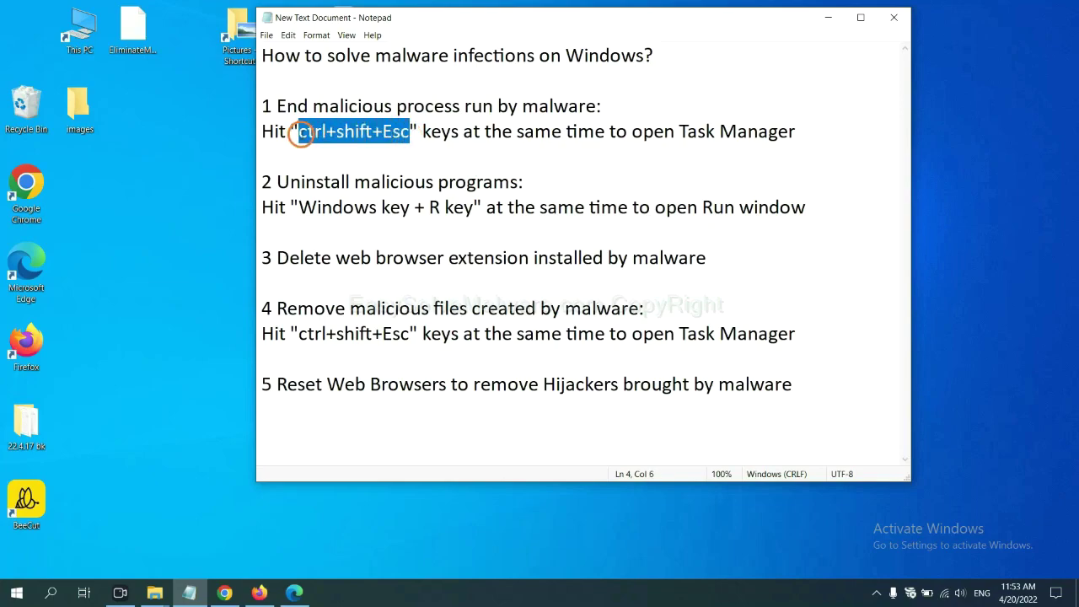
{"action": "key", "text": "ctrl+shift+Escape"}
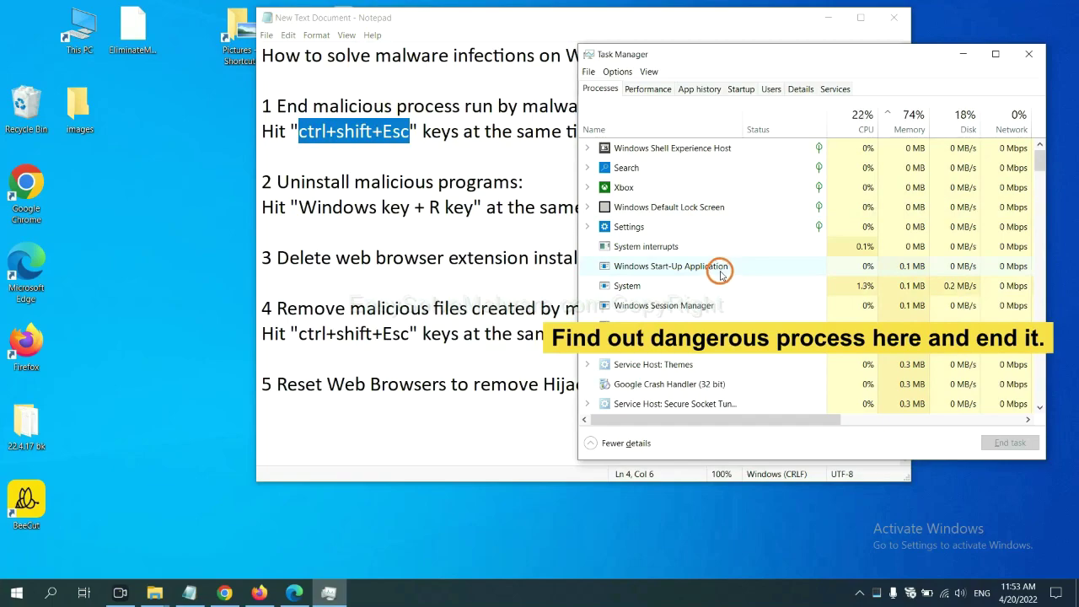
{"action": "left_click", "coordinate": [720, 285]}
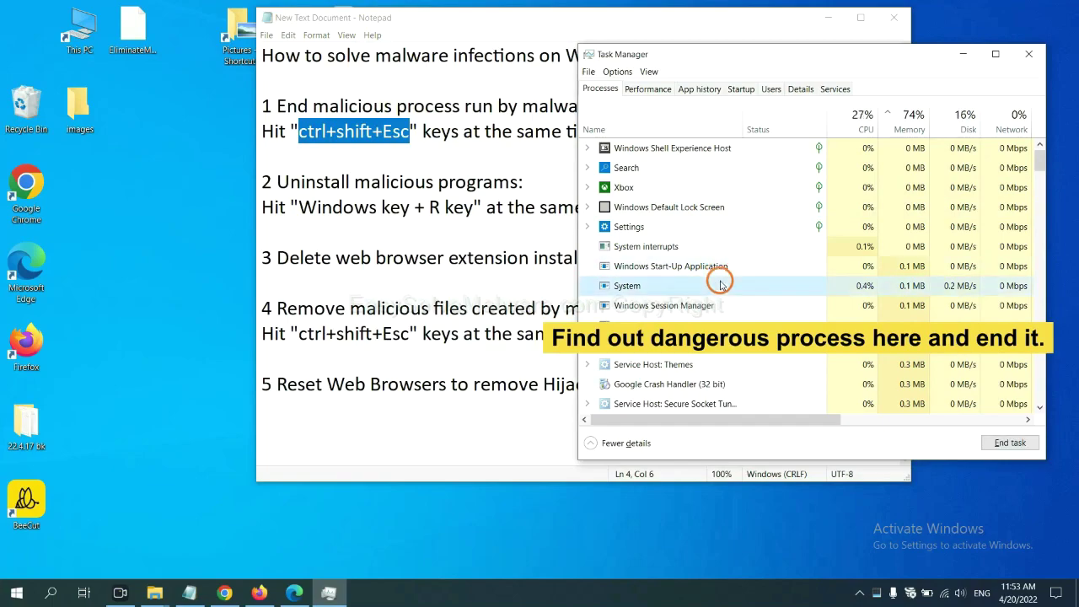
{"action": "left_click", "coordinate": [716, 324]}
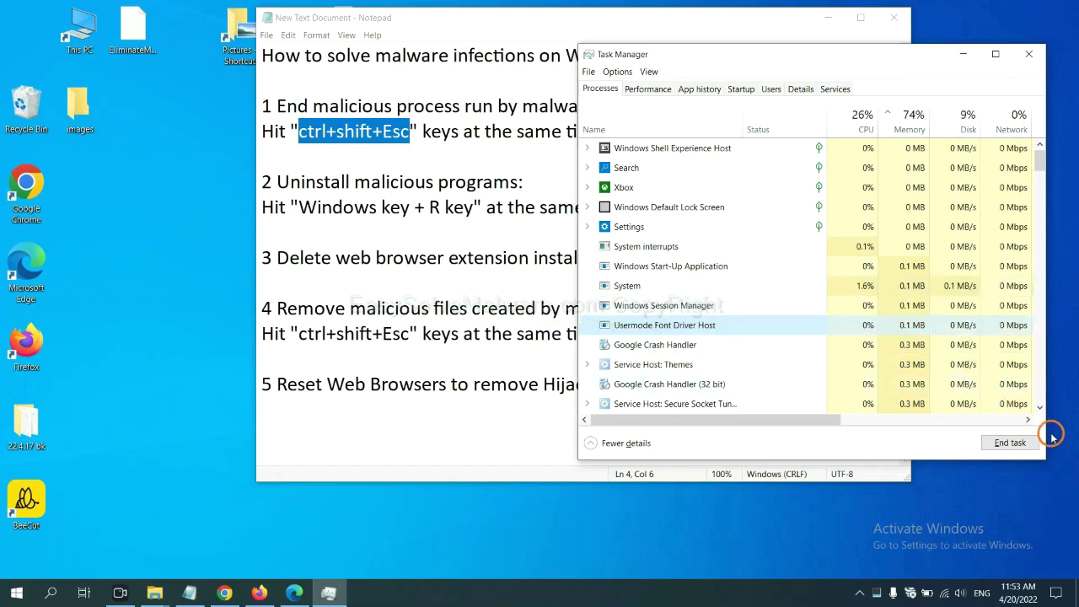
{"action": "left_click", "coordinate": [1024, 56]}
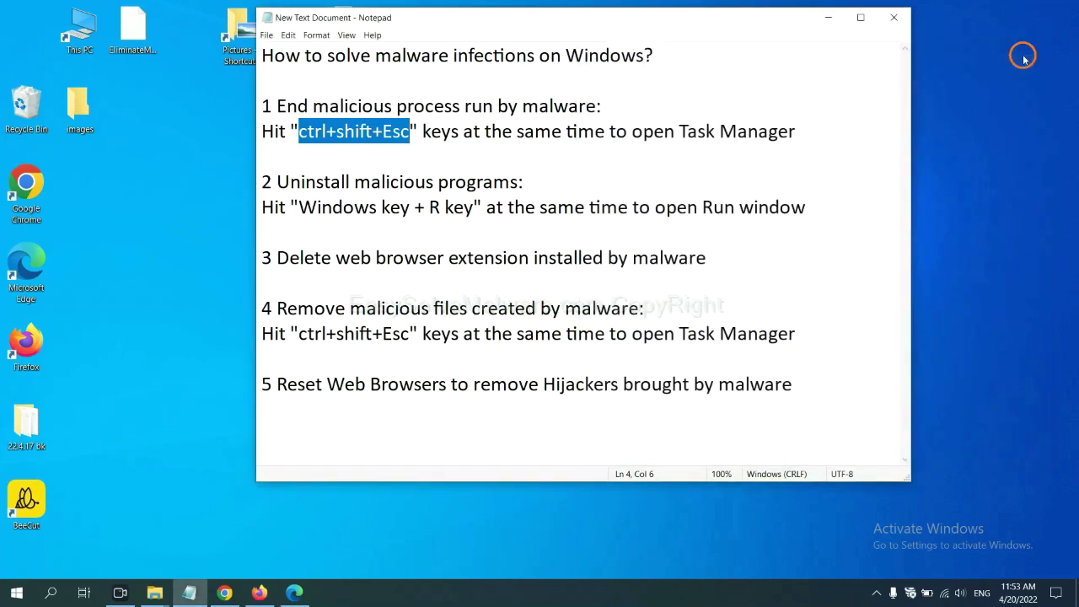
{"action": "left_click", "coordinate": [672, 232]}
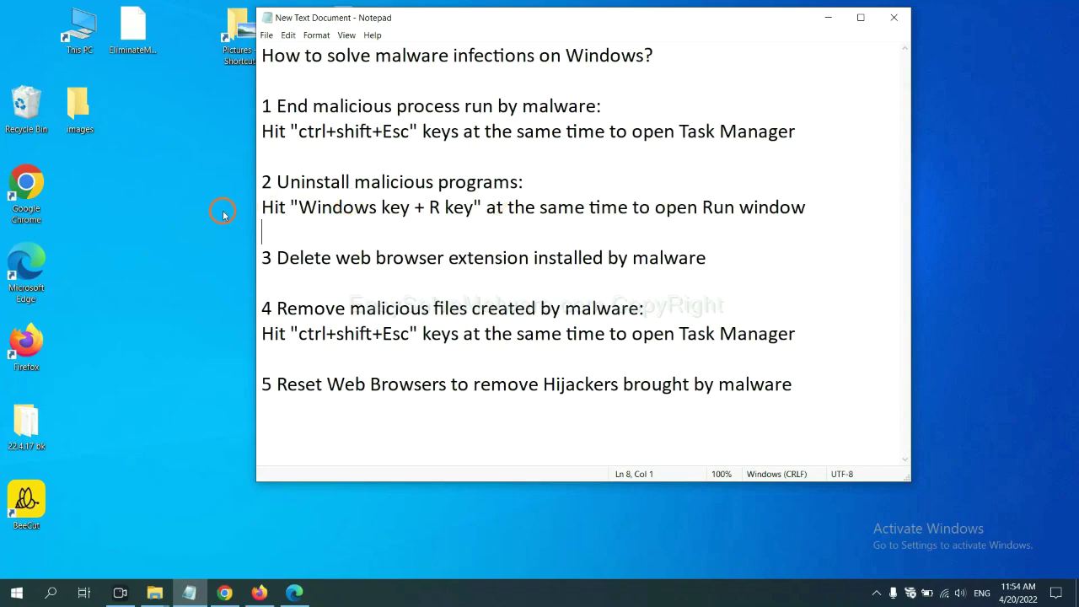
Bring up the Run dialog beside step 2 of the notes with 'control panel' in the Open box.
{"action": "left_click_drag", "start_coordinate": [291, 211], "coordinate": [470, 217]}
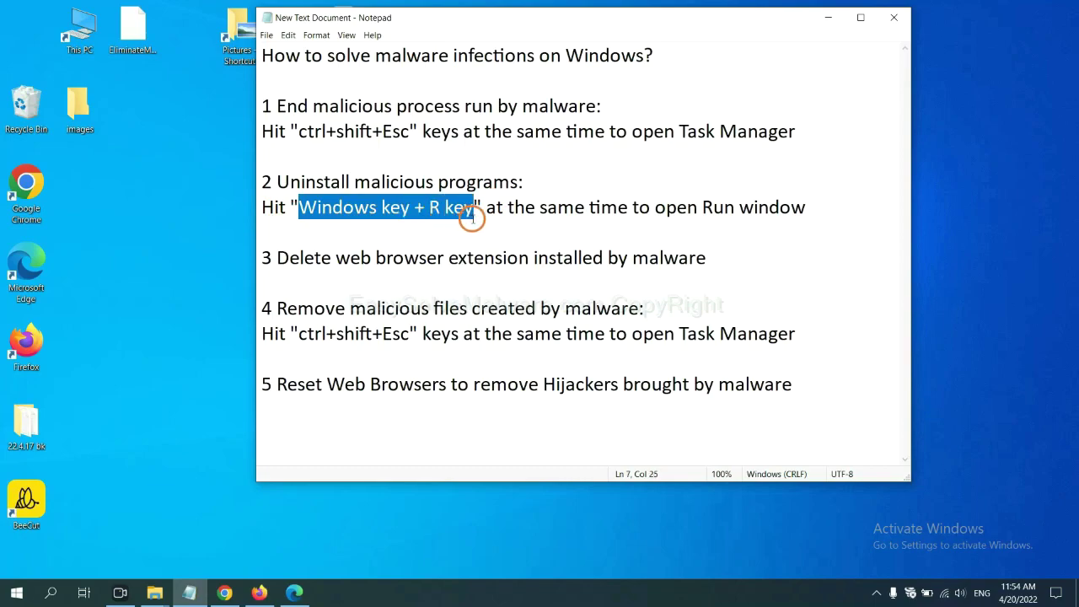
{"action": "key", "text": "super+r"}
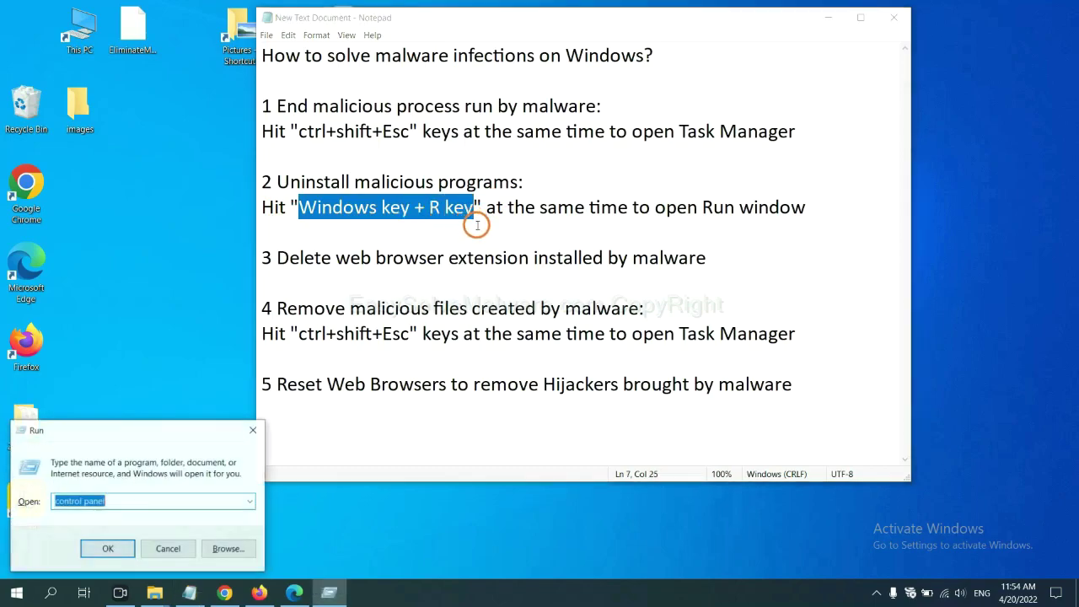
{"action": "left_click_drag", "start_coordinate": [127, 437], "coordinate": [824, 187]}
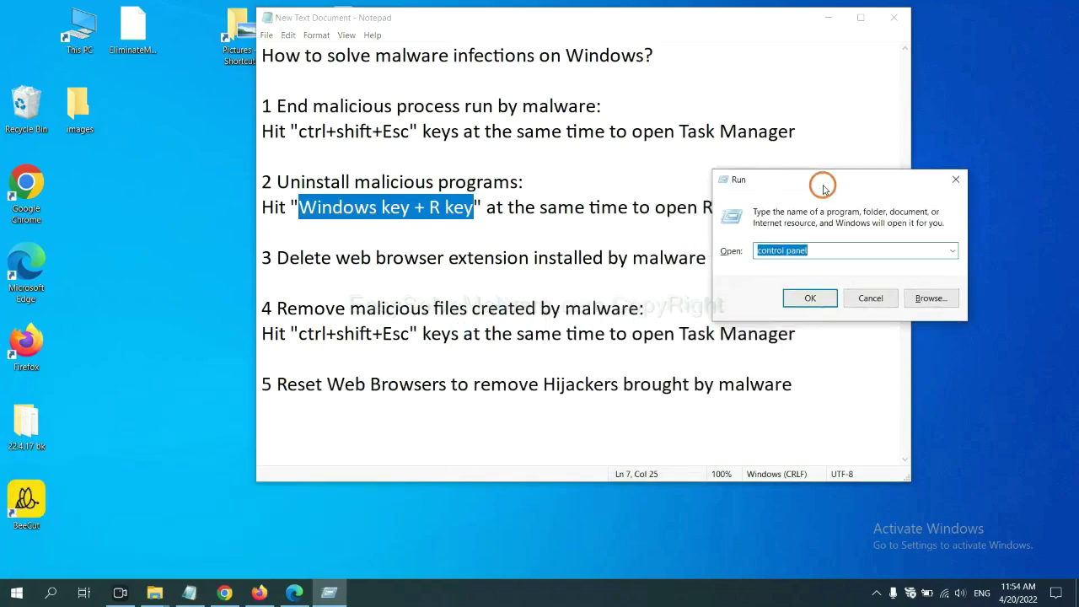
{"action": "left_click", "coordinate": [830, 250]}
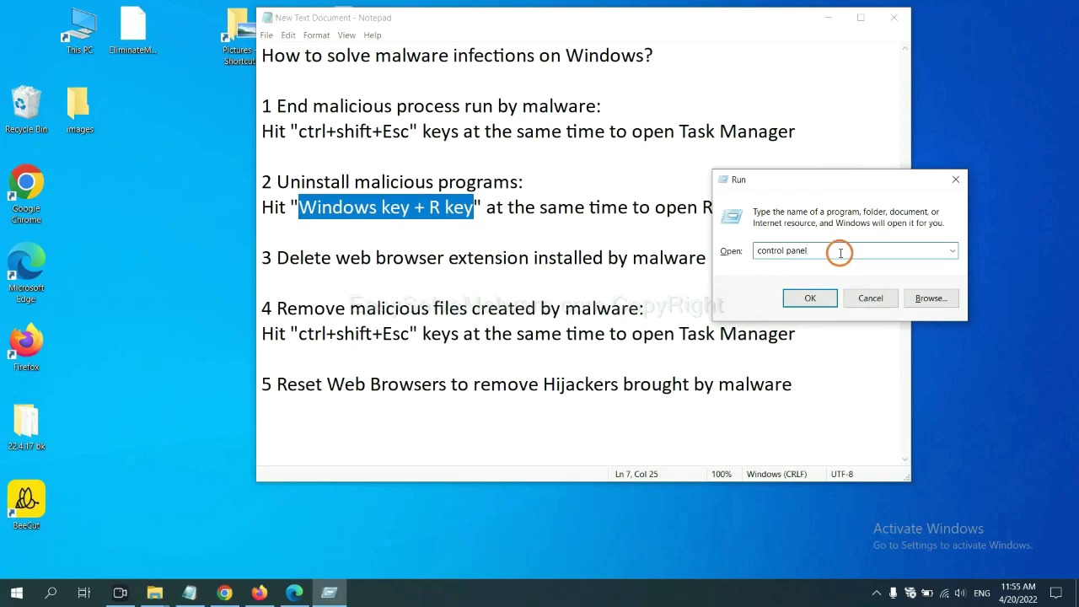
{"action": "key", "text": "ctrl+a"}
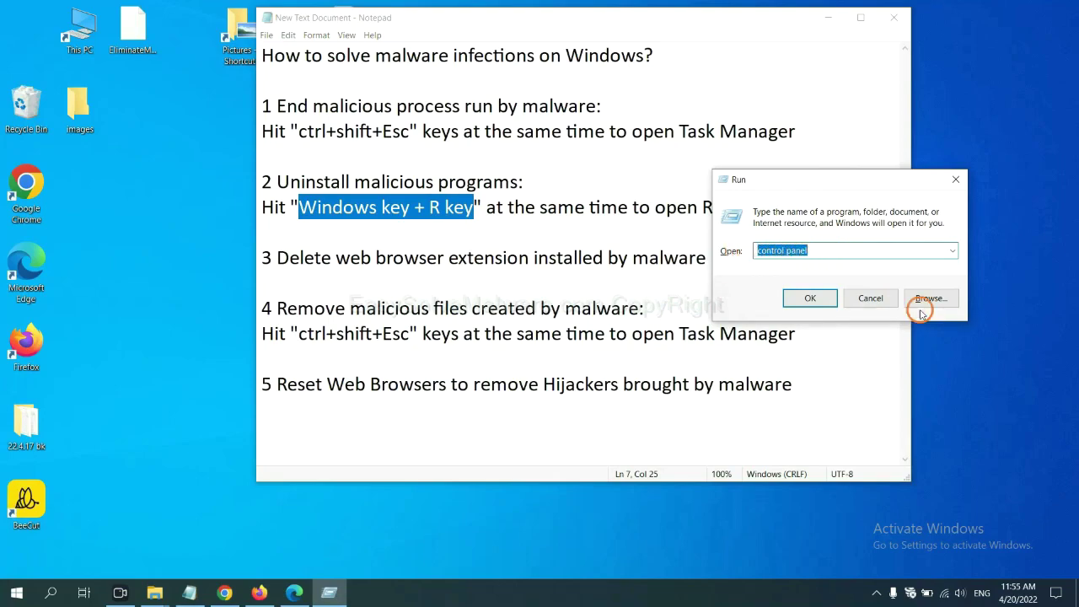
Launch Control Panel, select Xiph.Org Open Codecs in the installed programs list, then close it.
{"action": "left_click", "coordinate": [810, 300]}
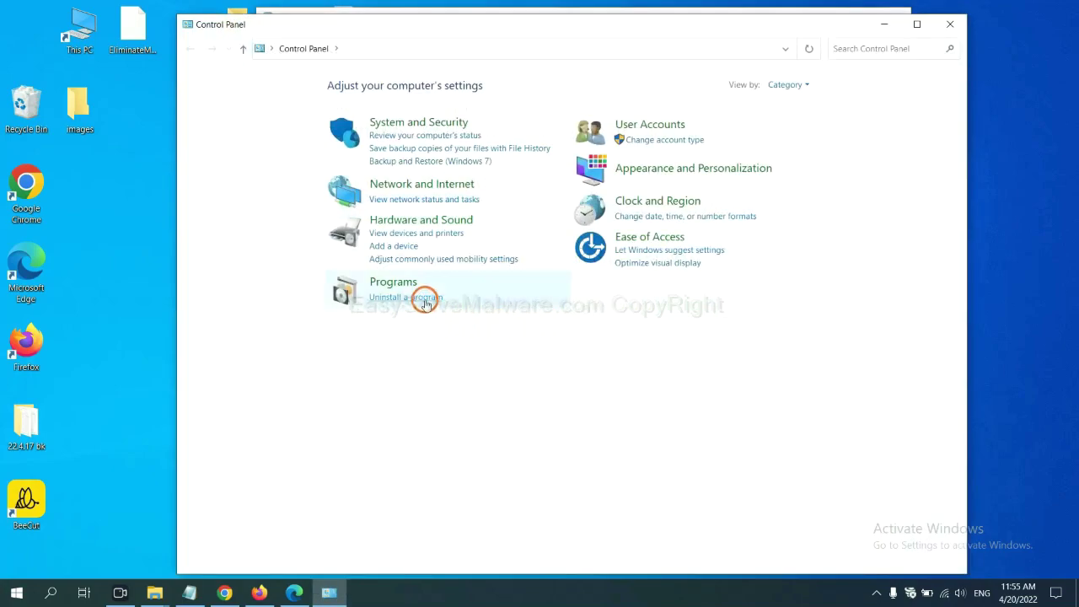
{"action": "left_click", "coordinate": [424, 299]}
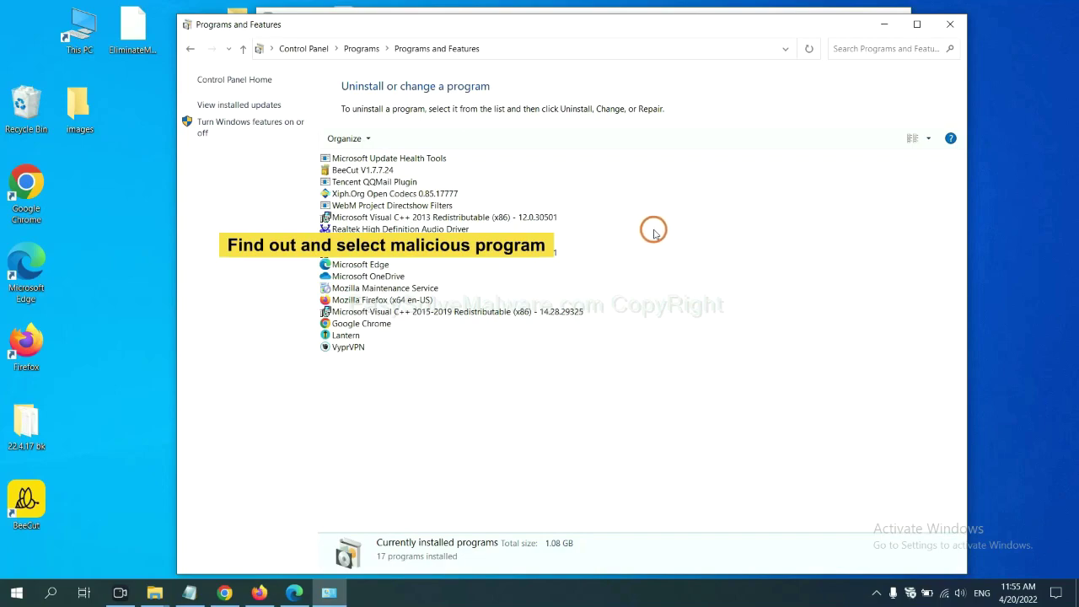
{"action": "left_click", "coordinate": [424, 193]}
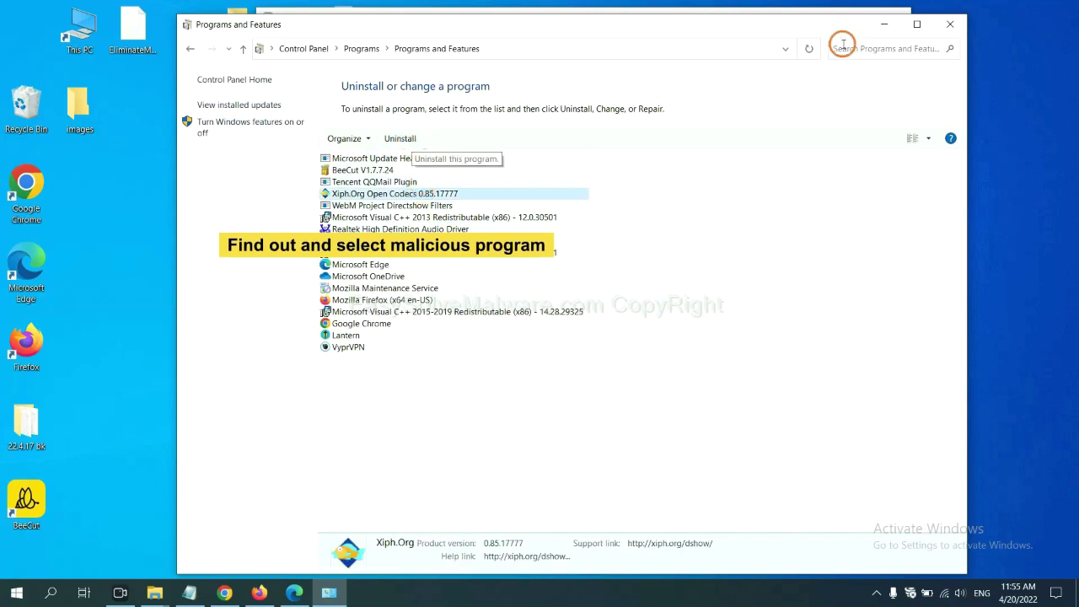
{"action": "left_click", "coordinate": [954, 26]}
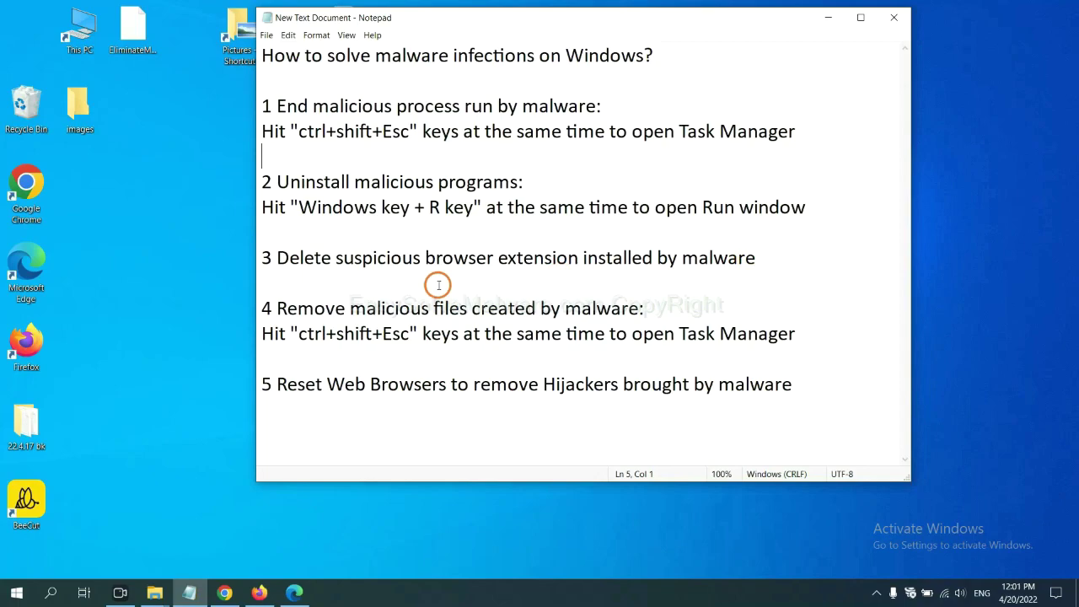
In Chrome, go to More tools > Extensions to view the installed Scroll To Top extension.
{"action": "left_click", "coordinate": [224, 592]}
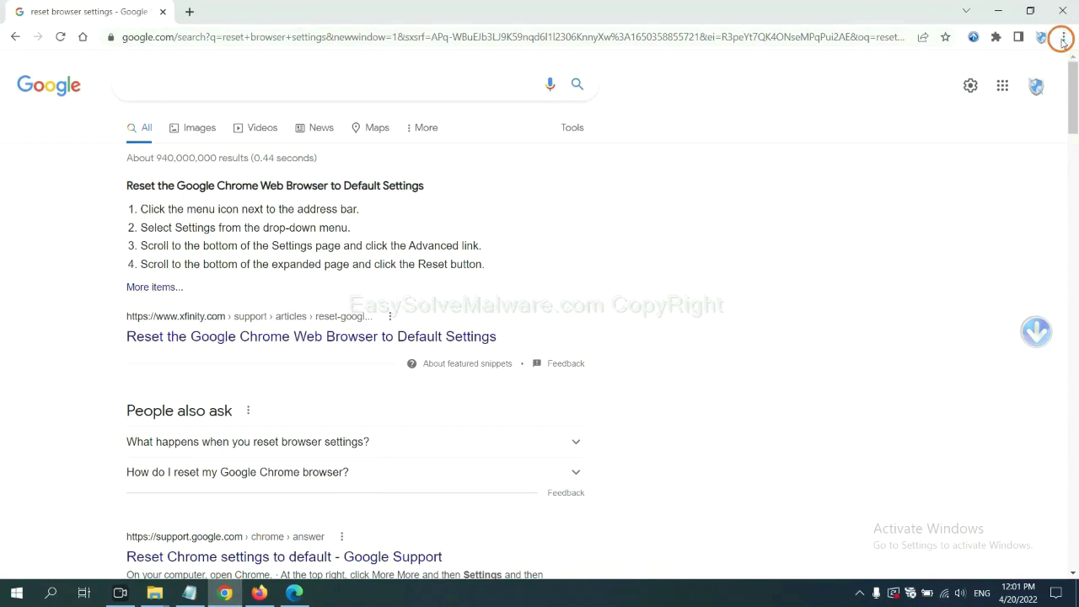
{"action": "left_click", "coordinate": [1063, 37]}
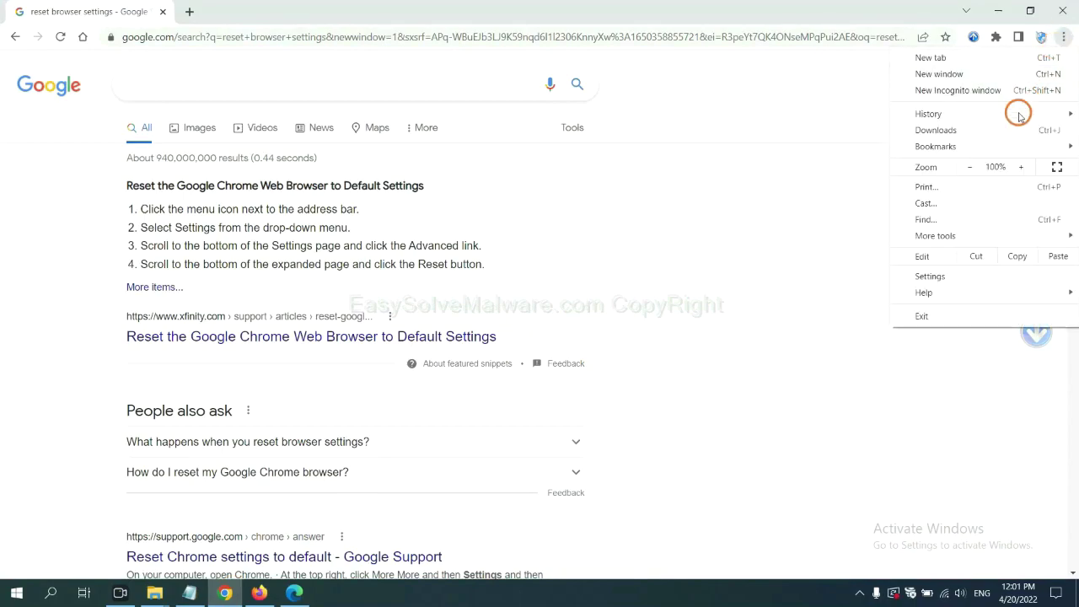
{"action": "mouse_move", "coordinate": [967, 236]}
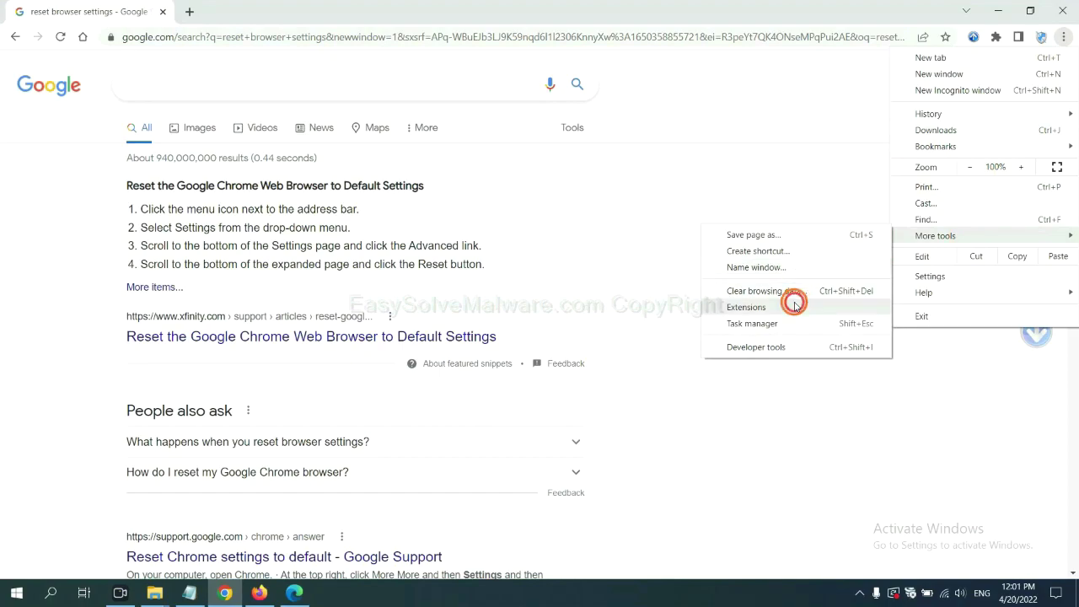
{"action": "left_click", "coordinate": [746, 306]}
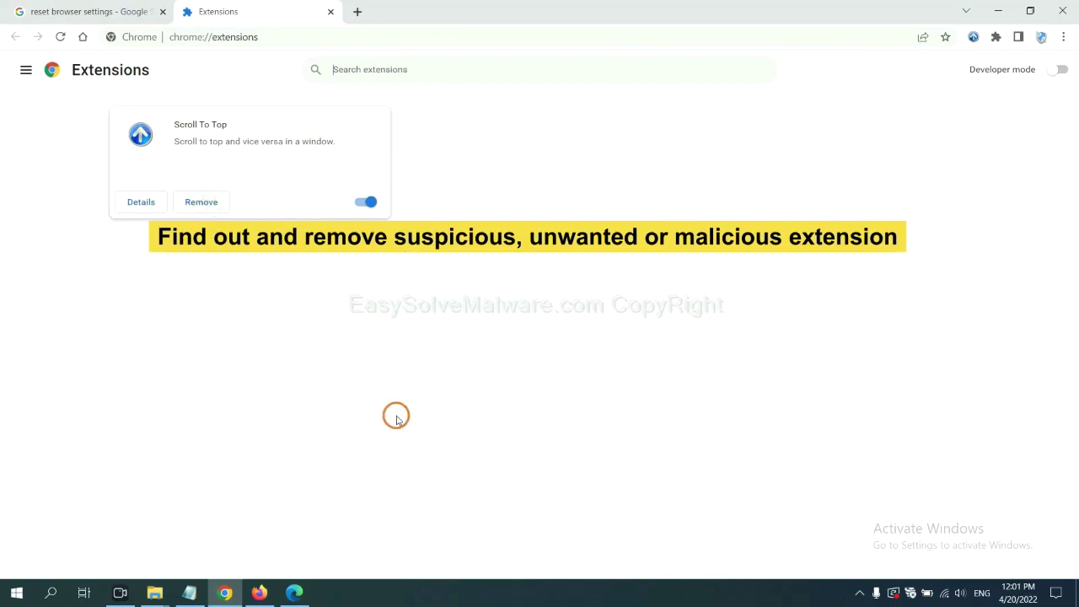
In Firefox's Add-ons and themes manager, show the options for the GIPHY for Firefox extension.
{"action": "left_click", "coordinate": [258, 592]}
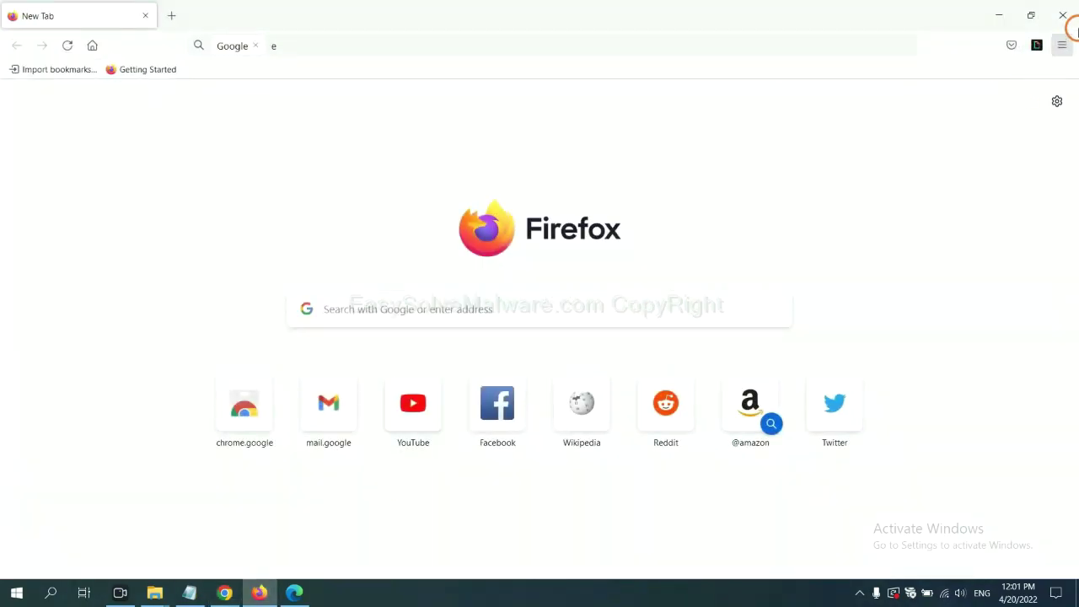
{"action": "left_click", "coordinate": [1064, 46]}
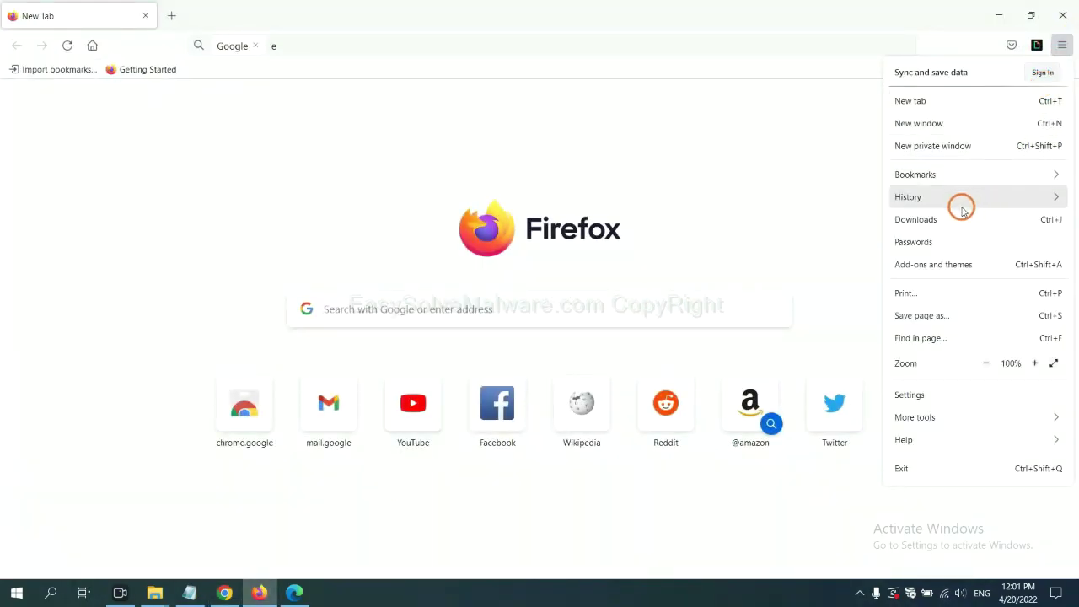
{"action": "left_click", "coordinate": [942, 268]}
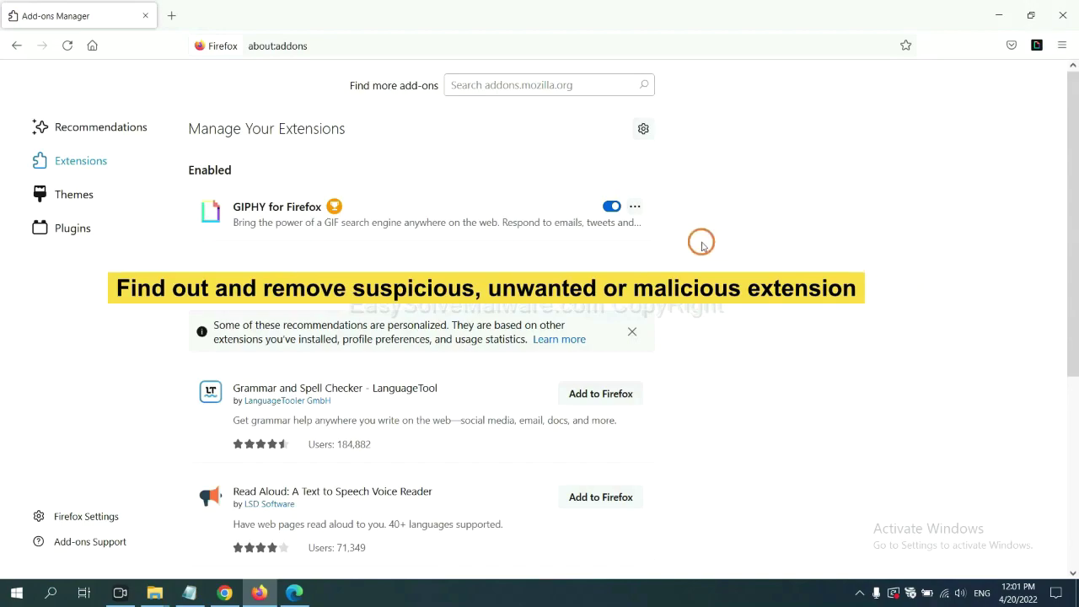
{"action": "left_click", "coordinate": [635, 206]}
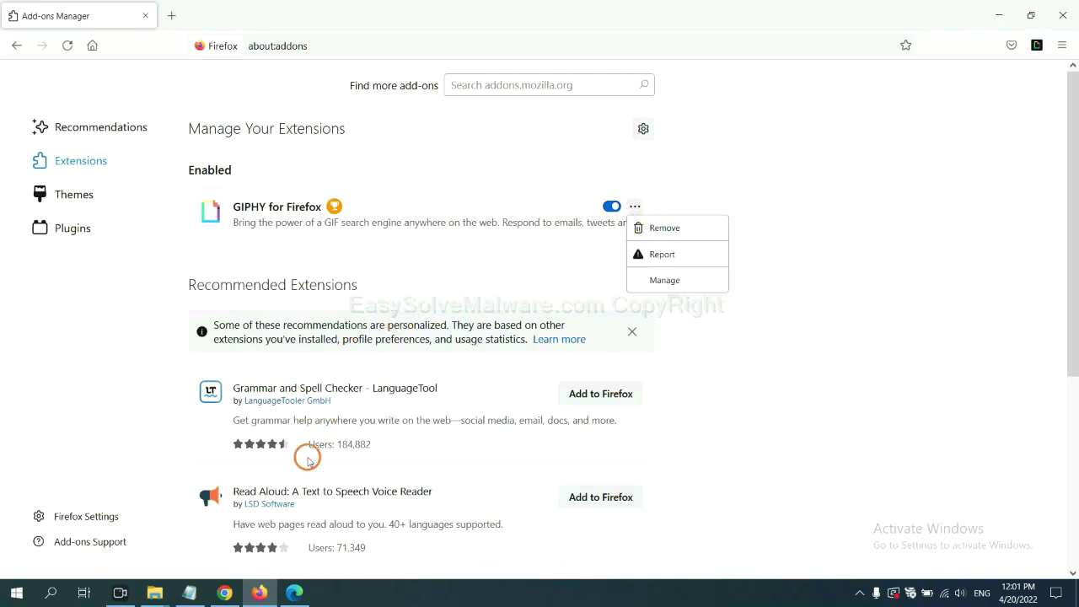
Open Edge's Manage extensions page from the Settings and more menu.
{"action": "left_click", "coordinate": [294, 594]}
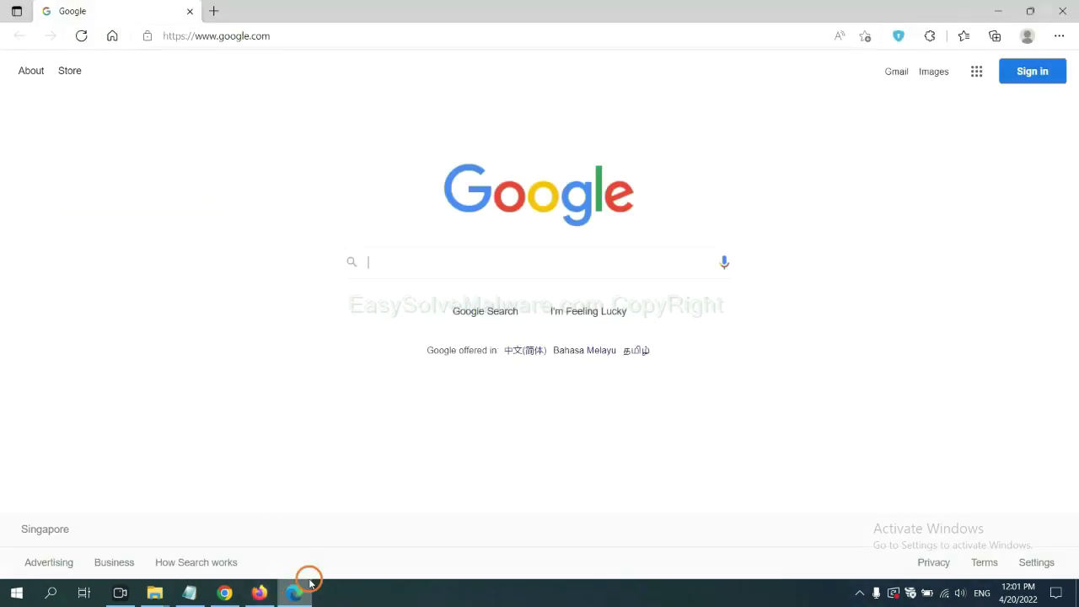
{"action": "left_click", "coordinate": [1058, 38]}
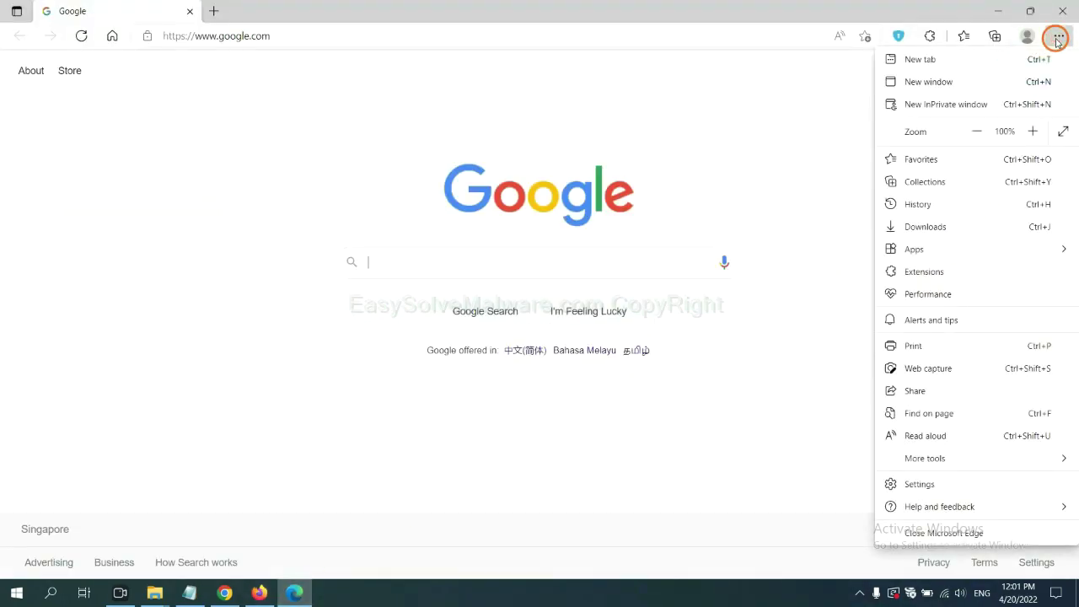
{"action": "right_click", "coordinate": [928, 273]}
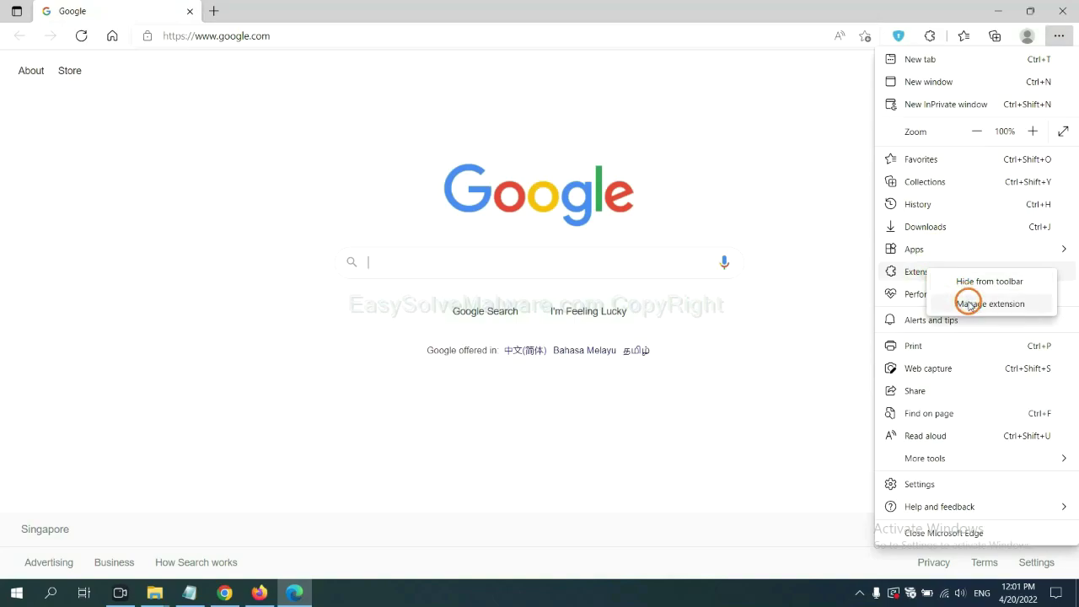
{"action": "left_click", "coordinate": [970, 304]}
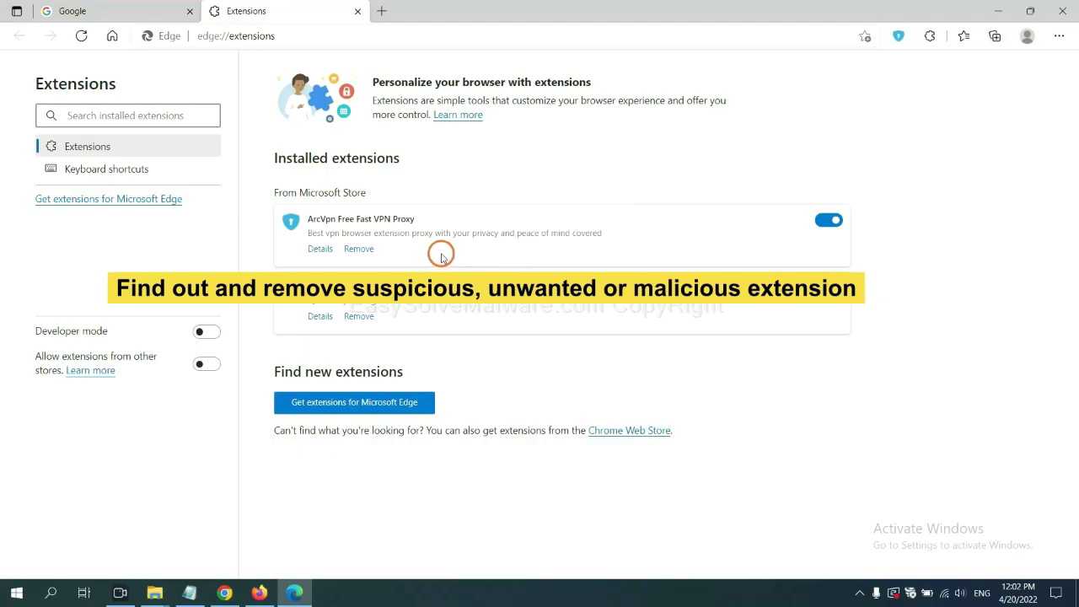
Remove the ArcVpn Free Fast VPN Proxy extension and return to the Notepad guide.
{"action": "left_click", "coordinate": [369, 251]}
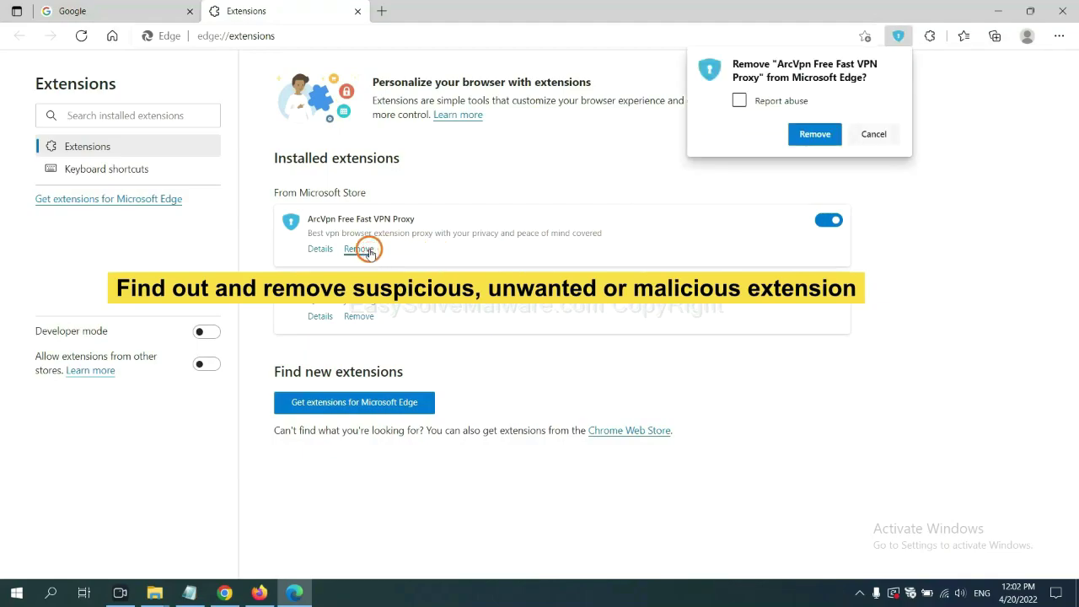
{"action": "left_click", "coordinate": [805, 135]}
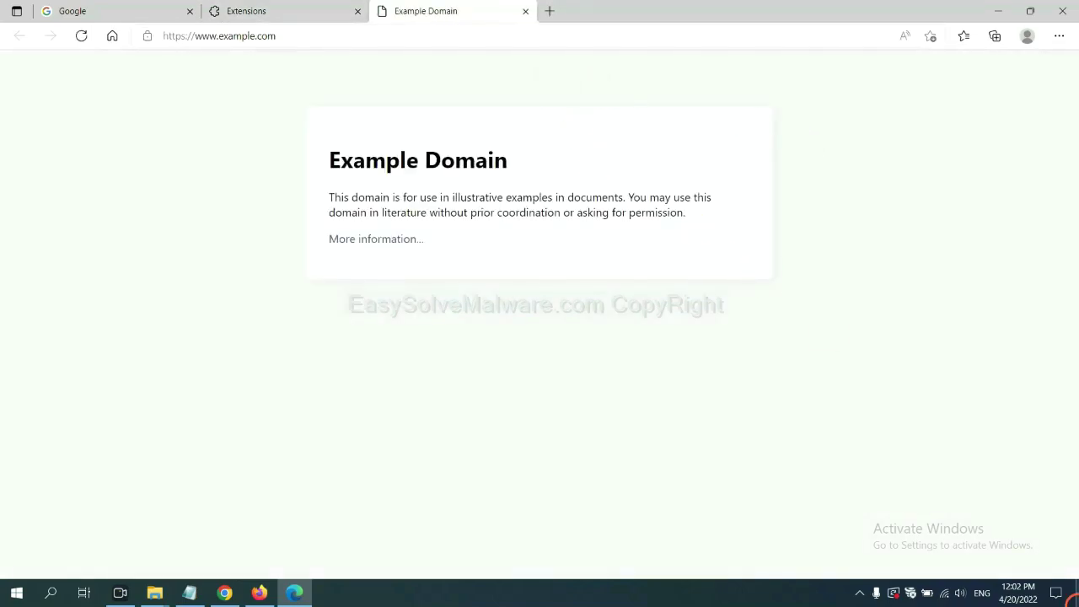
{"action": "left_click", "coordinate": [1074, 598]}
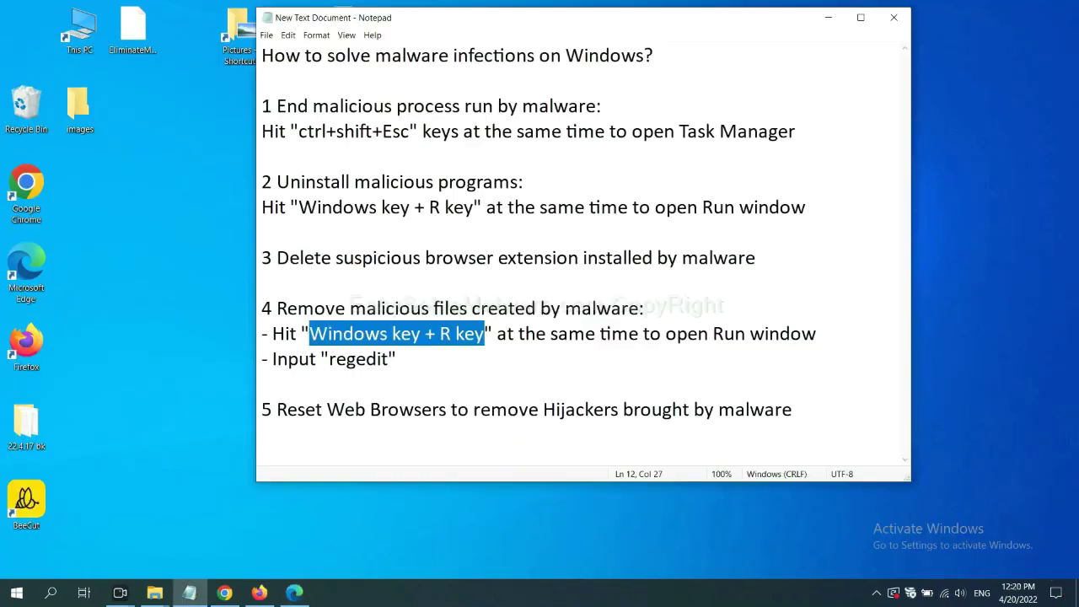
{"action": "left_click", "coordinate": [731, 331]}
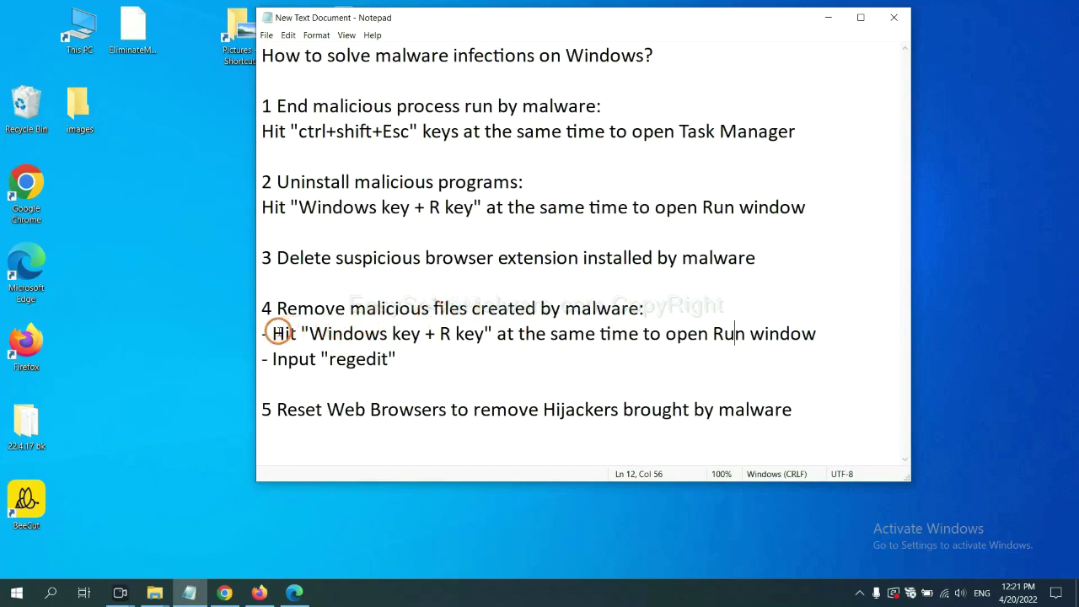
Following step 4 of the notes, run 'regedit' from the Run dialog to open Registry Editor.
{"action": "left_click_drag", "start_coordinate": [279, 333], "coordinate": [621, 346]}
{"action": "left_click", "coordinate": [621, 346]}
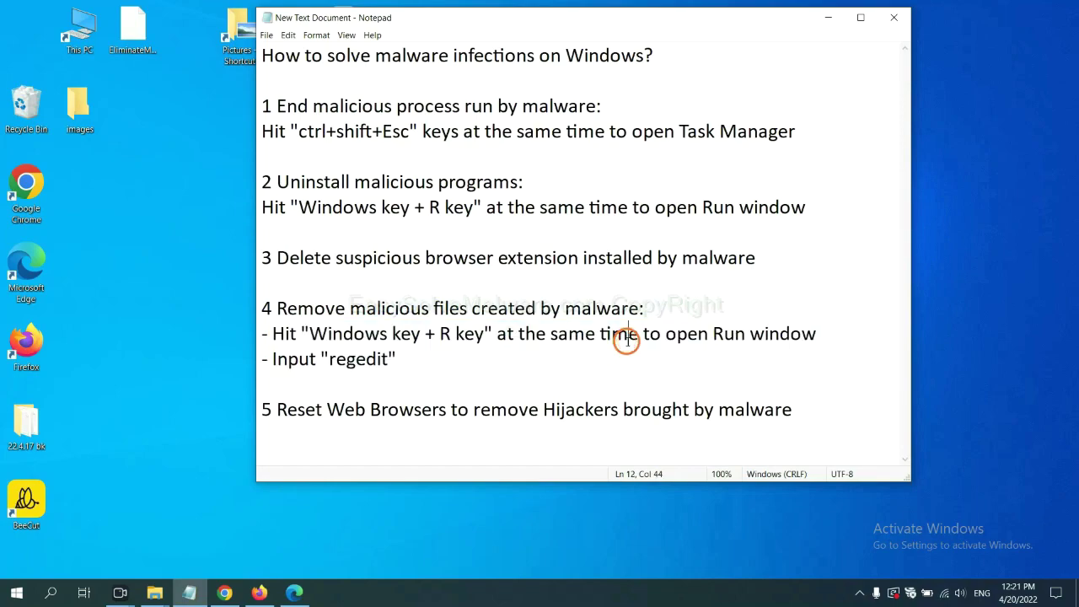
{"action": "key", "text": "super+r"}
{"action": "left_click_drag", "start_coordinate": [205, 426], "coordinate": [866, 219]}
{"action": "left_click", "coordinate": [801, 290]}
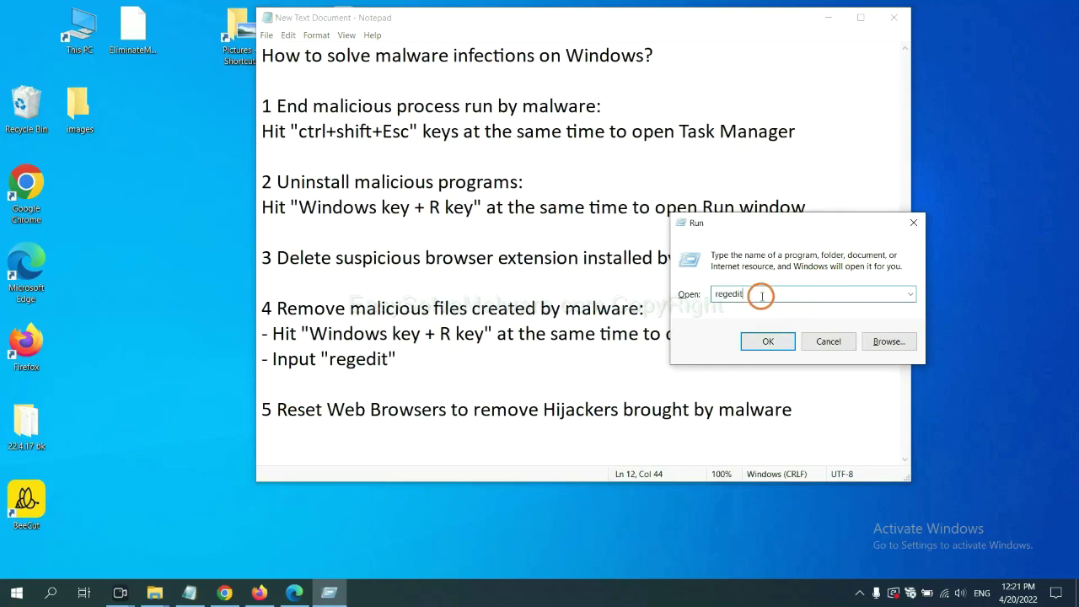
{"action": "left_click", "coordinate": [767, 340]}
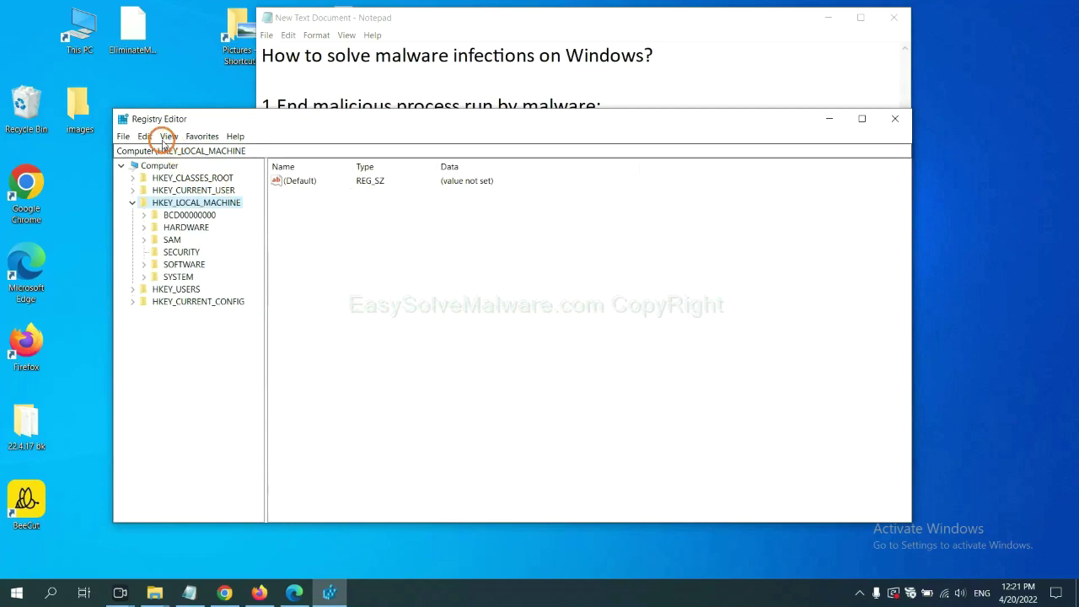
Search the whole registry for 'beecut' with Edit > Find.
{"action": "left_click", "coordinate": [146, 136]}
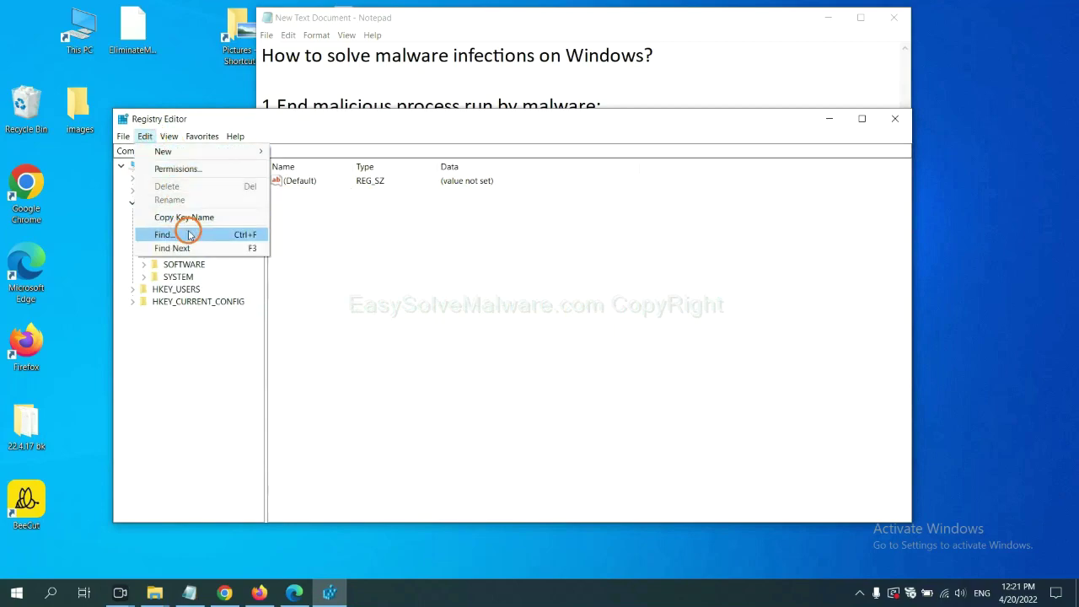
{"action": "left_click", "coordinate": [189, 235]}
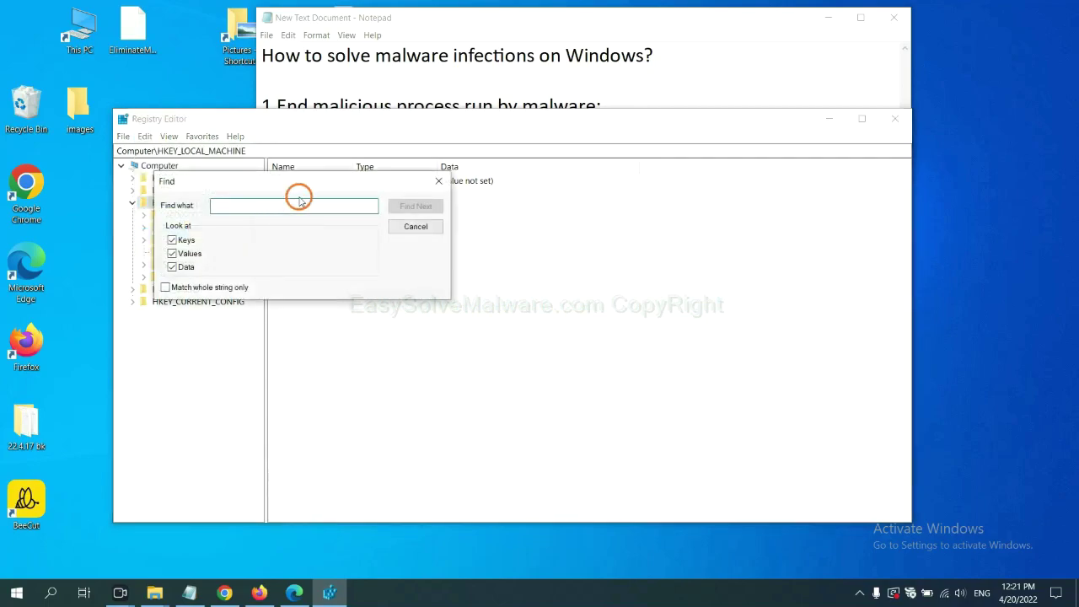
{"action": "left_click_drag", "start_coordinate": [304, 177], "coordinate": [412, 206]}
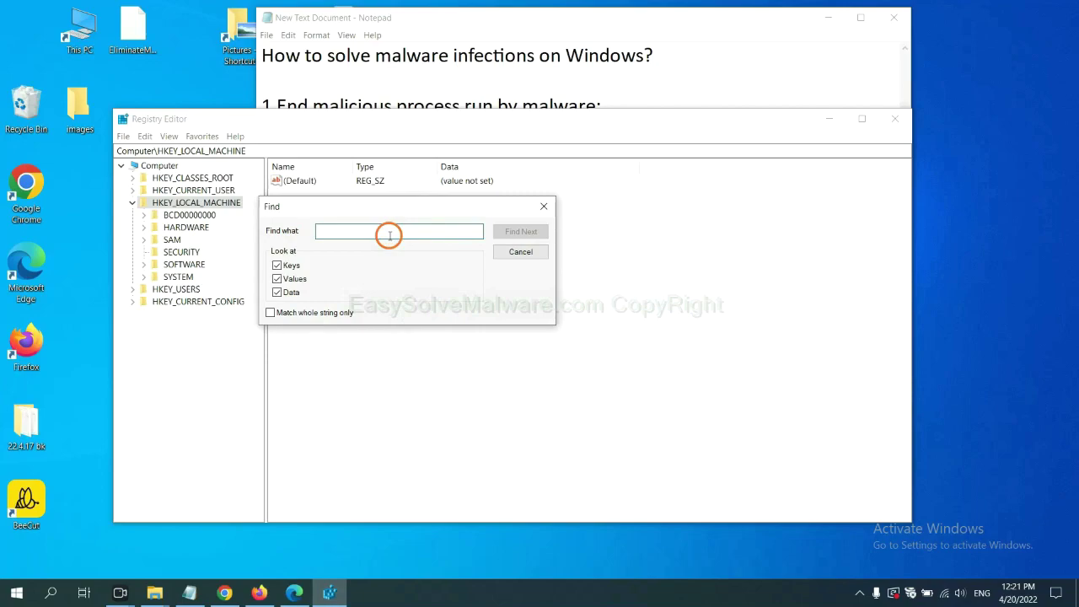
{"action": "type", "text": "beecut"}
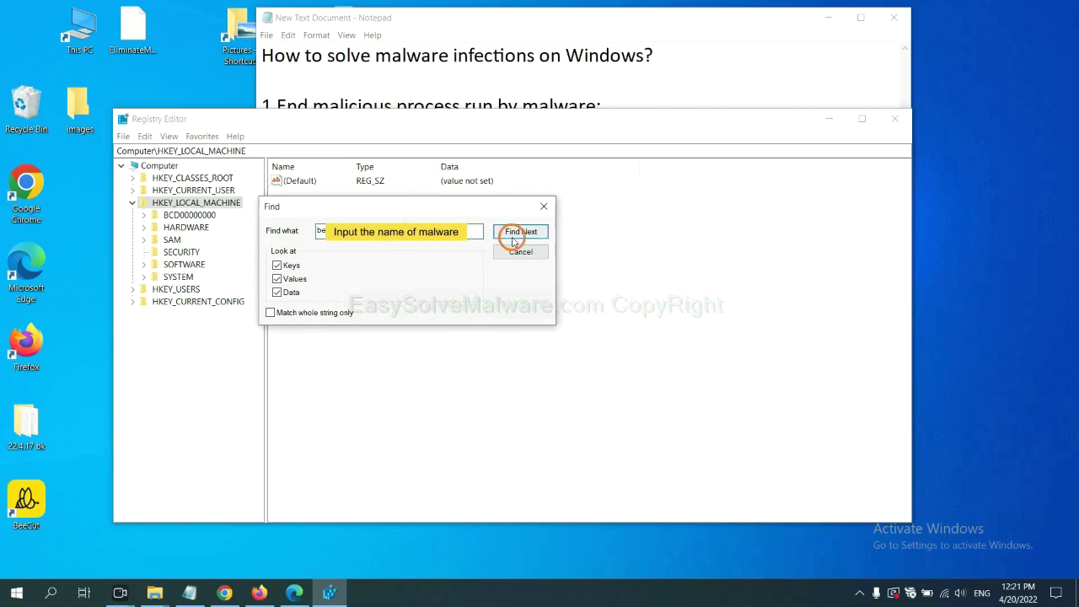
{"action": "left_click", "coordinate": [520, 231]}
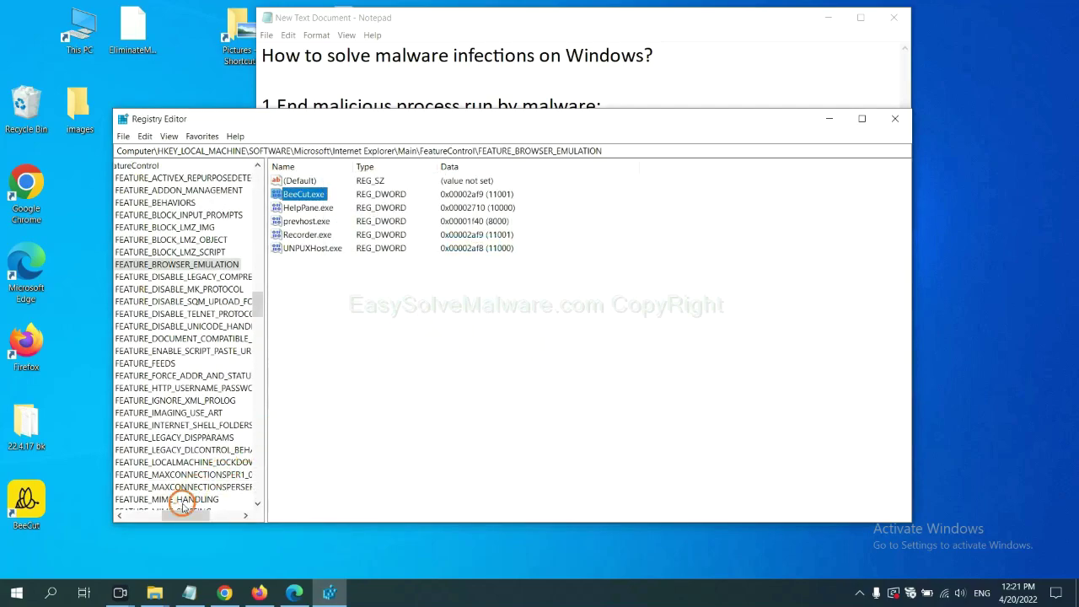
{"action": "left_click_drag", "start_coordinate": [182, 518], "coordinate": [177, 514]}
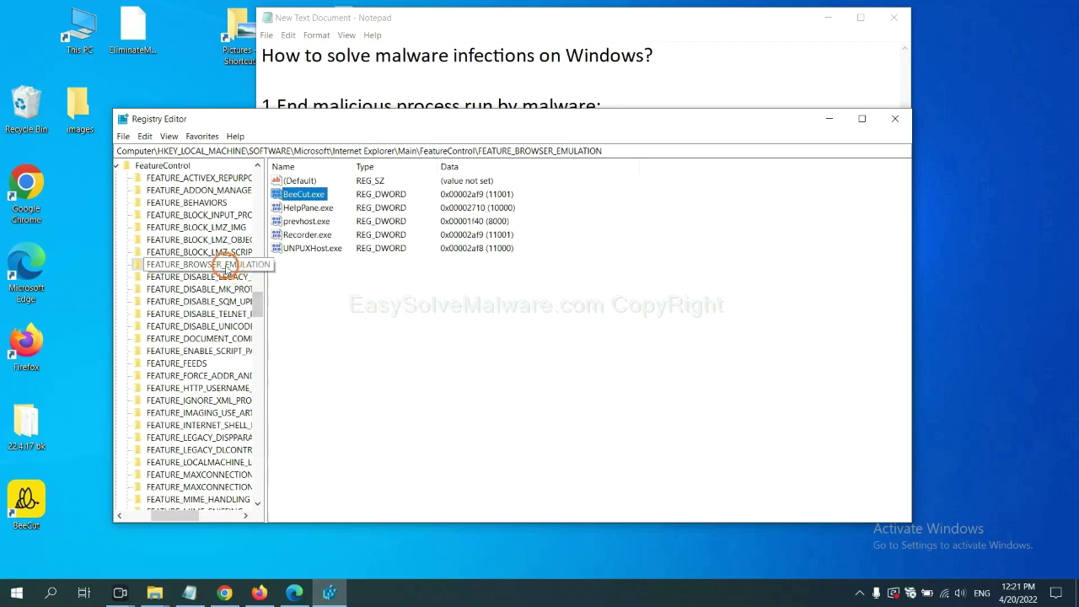
{"action": "right_click", "coordinate": [220, 264]}
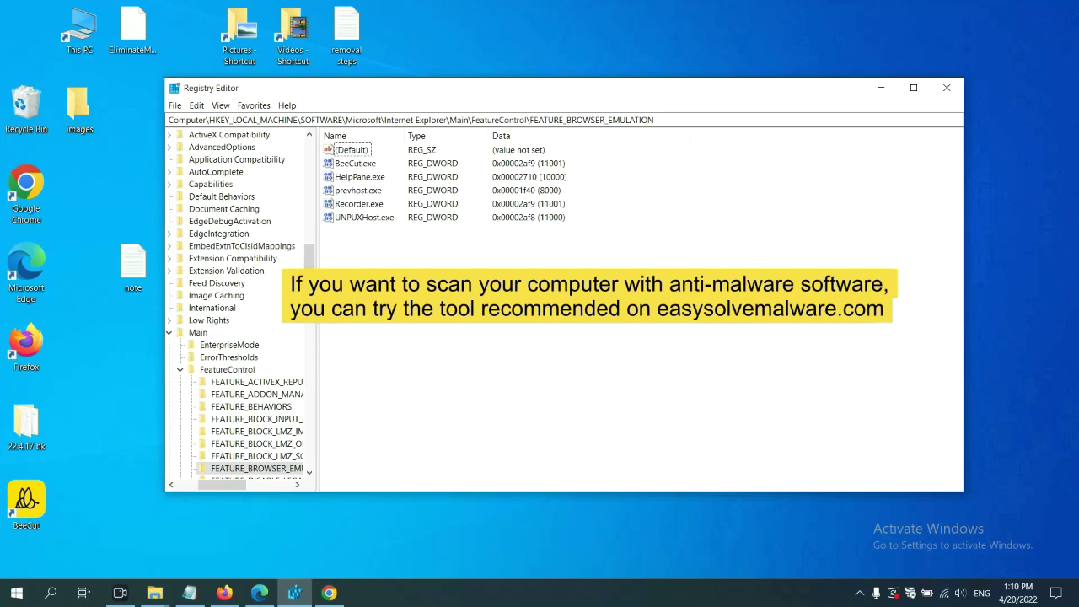
Scroll through the EasySolveMalware.com malware-removal guide in Chrome.
{"action": "left_click", "coordinate": [332, 593]}
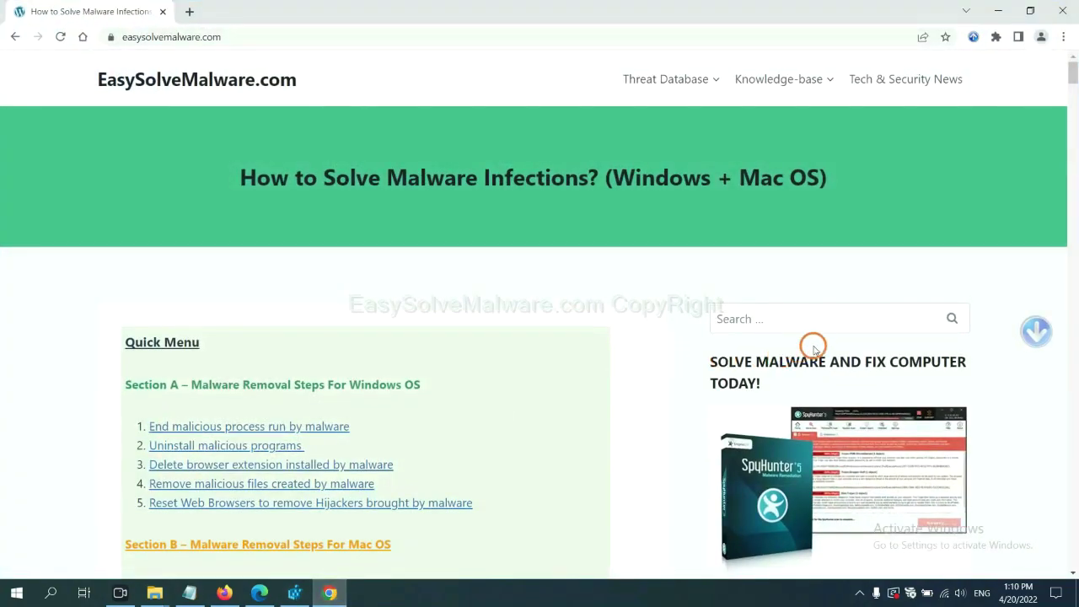
{"action": "scroll", "coordinate": [781, 380], "scroll_direction": "down", "scroll_amount": 1}
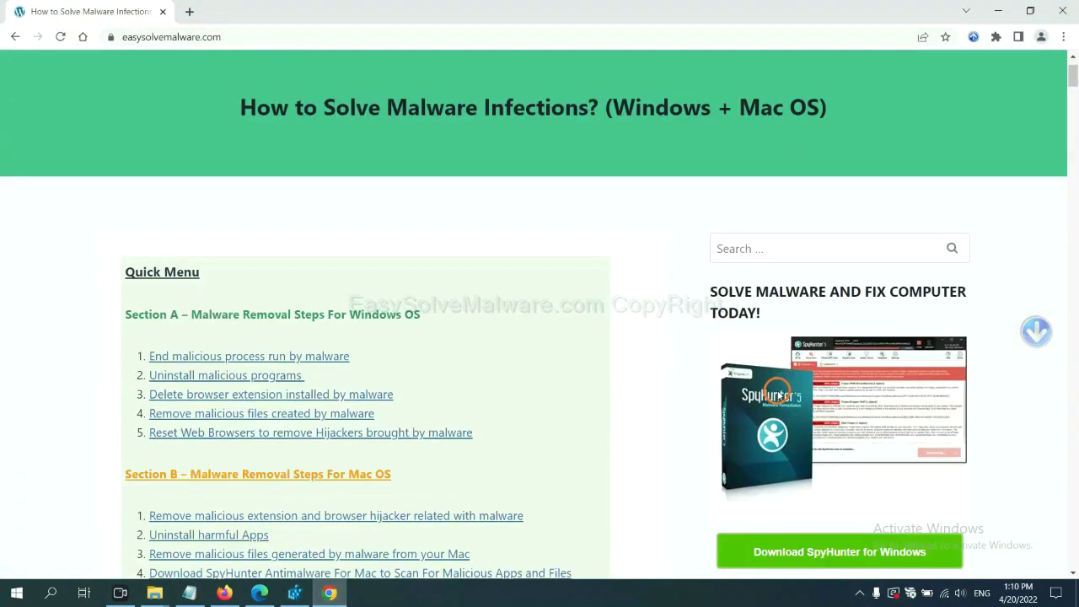
{"action": "scroll", "coordinate": [777, 390], "scroll_direction": "up", "scroll_amount": 1}
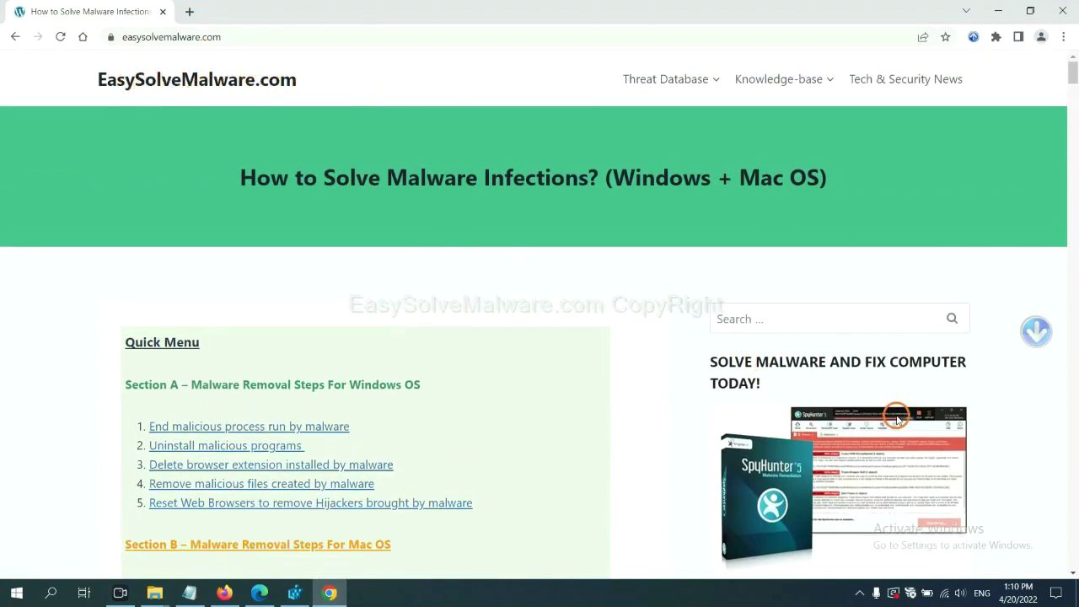
{"action": "scroll", "coordinate": [877, 373], "scroll_direction": "down", "scroll_amount": 1}
{"action": "scroll", "coordinate": [876, 373], "scroll_direction": "down", "scroll_amount": 2}
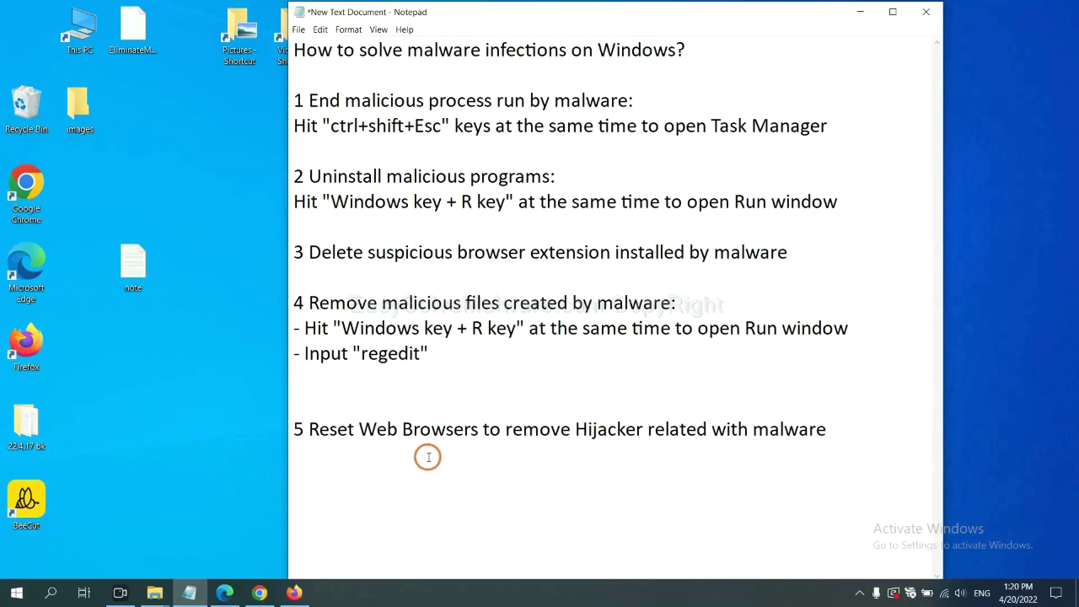
Search Chrome settings for 'reset' and choose 'Restore settings to their original defaults'.
{"action": "left_click", "coordinate": [255, 597]}
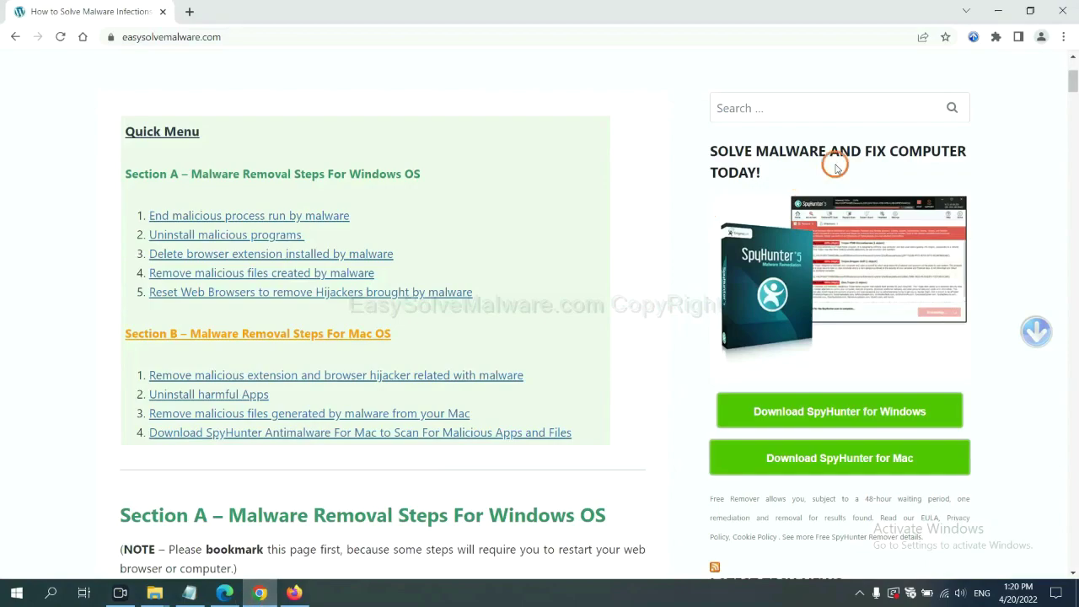
{"action": "left_click", "coordinate": [1064, 37]}
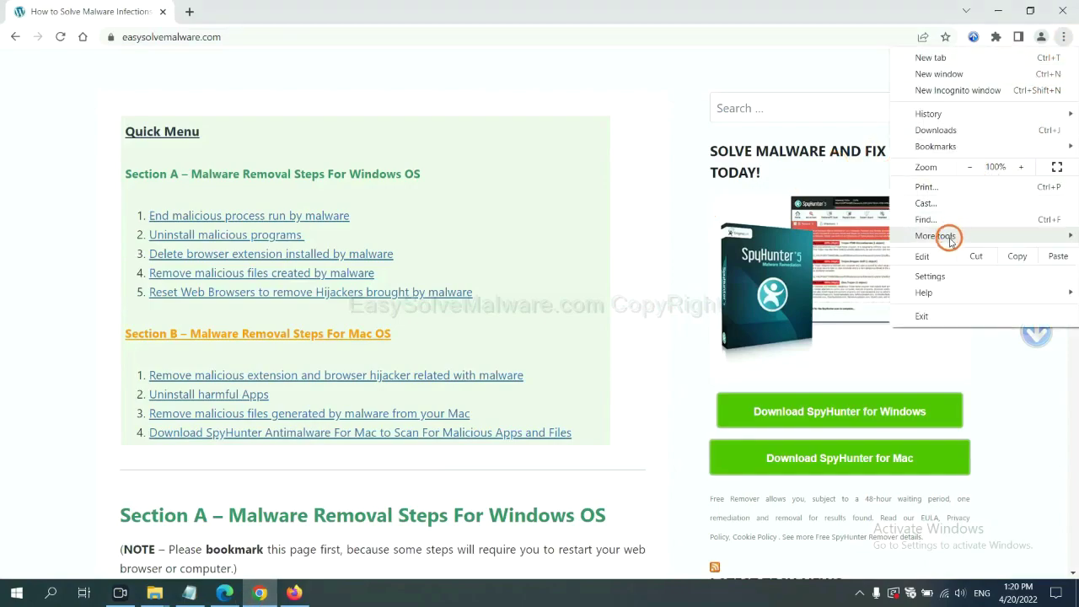
{"action": "left_click", "coordinate": [942, 273]}
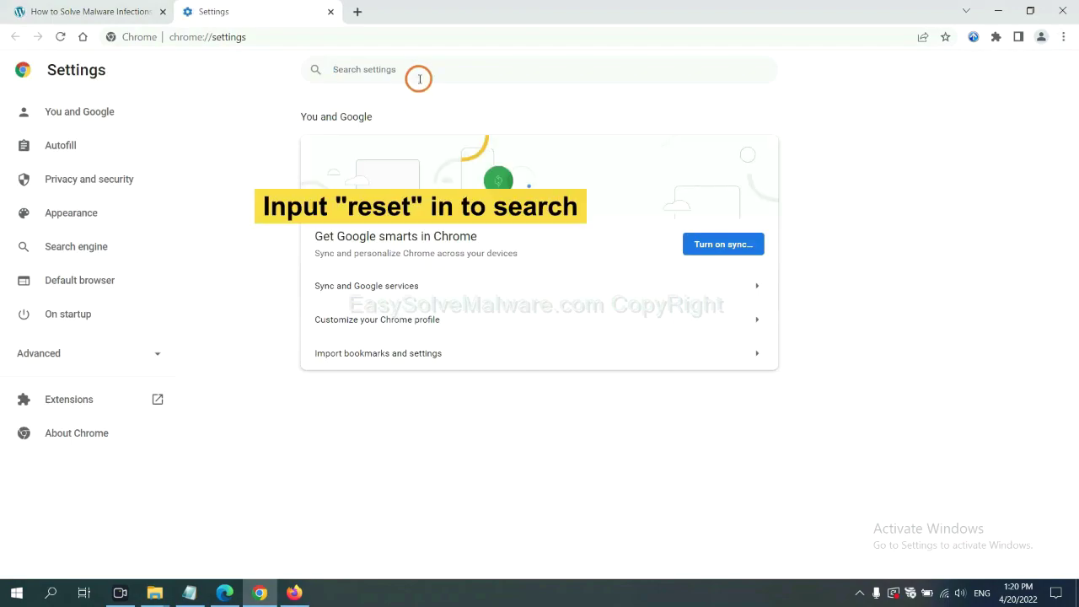
{"action": "type", "text": "reset"}
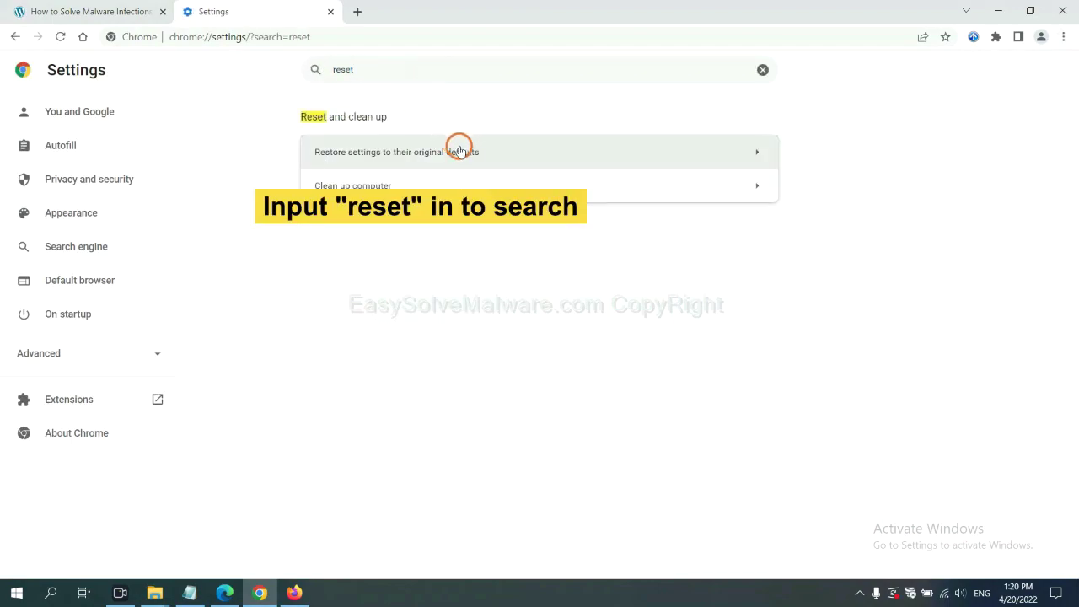
{"action": "left_click", "coordinate": [459, 151]}
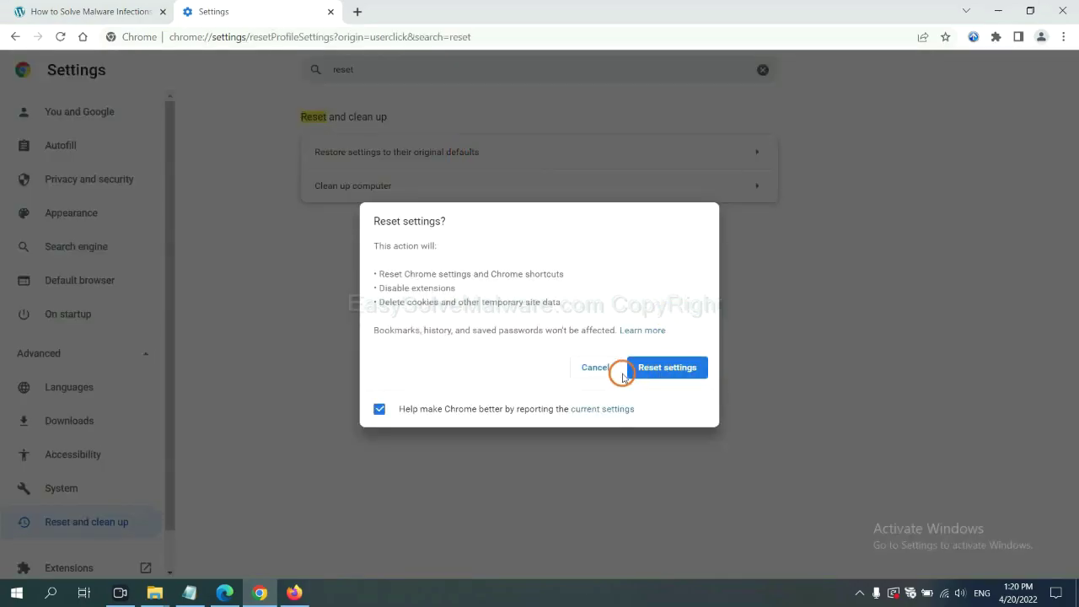
{"action": "left_click", "coordinate": [295, 590]}
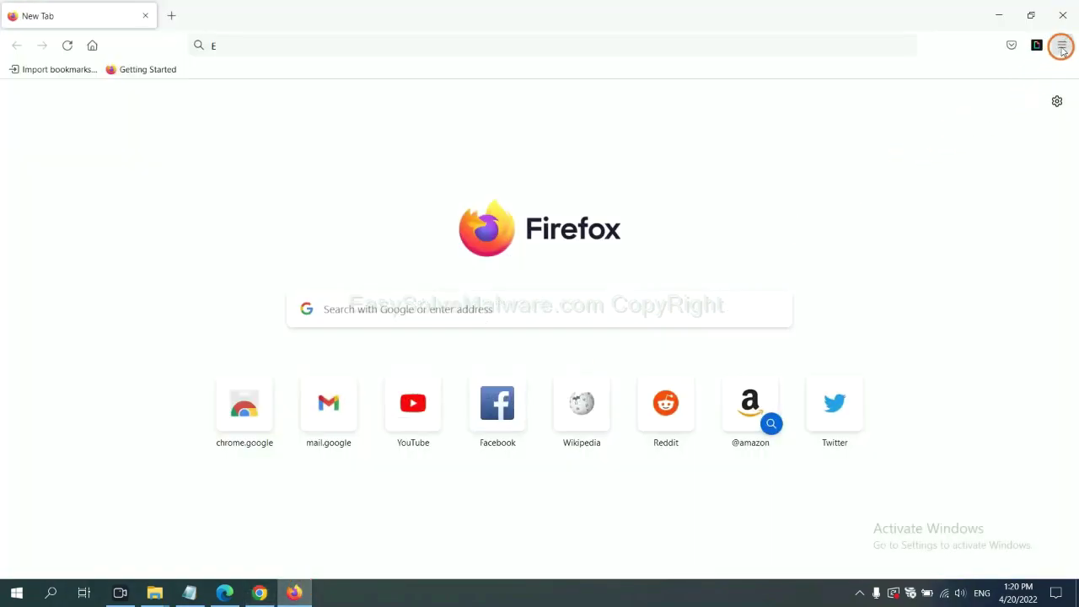
Refresh Firefox from Help > More troubleshooting information and confirm 'Refresh Firefox'.
{"action": "left_click", "coordinate": [1061, 46]}
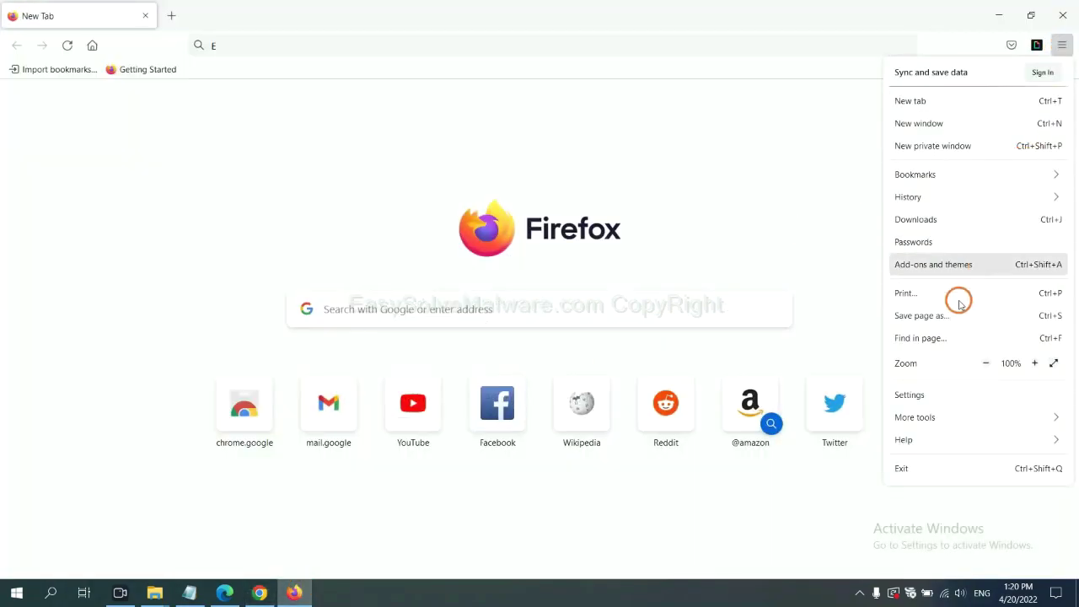
{"action": "left_click", "coordinate": [927, 437]}
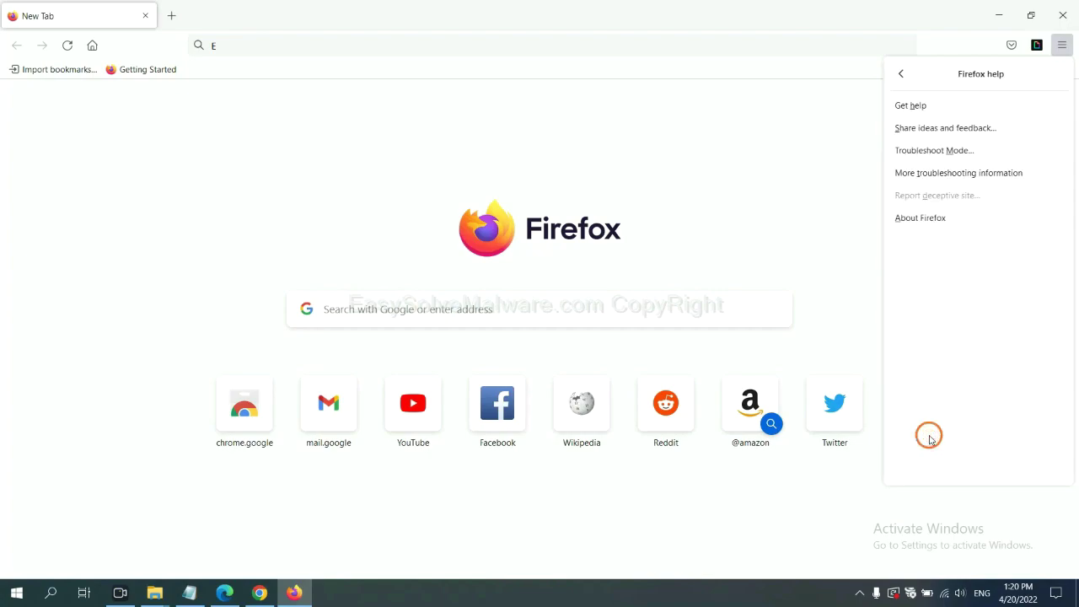
{"action": "left_click", "coordinate": [947, 174]}
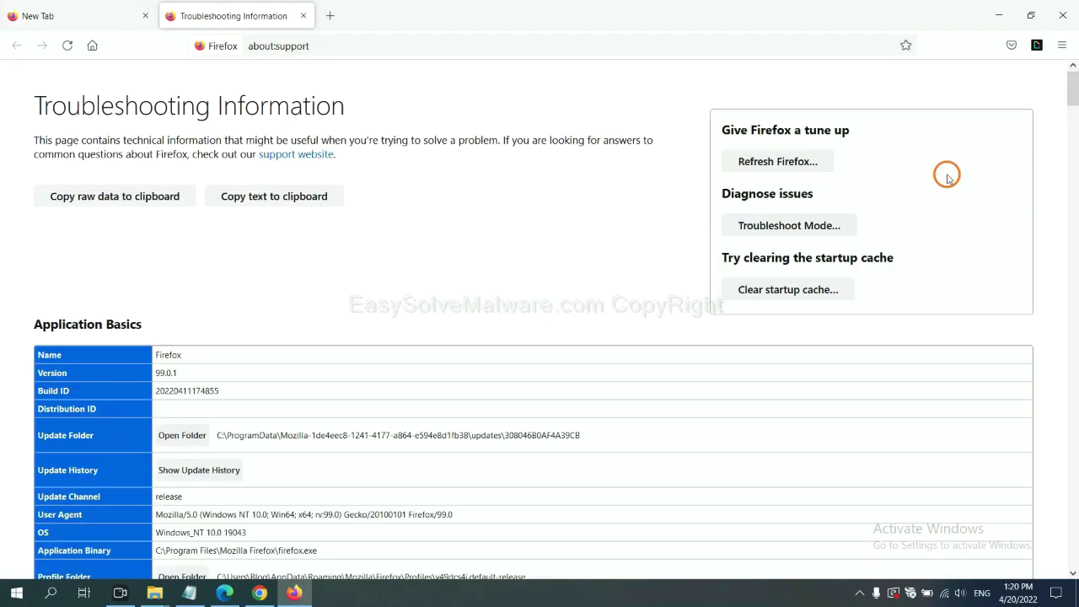
{"action": "left_click", "coordinate": [758, 164]}
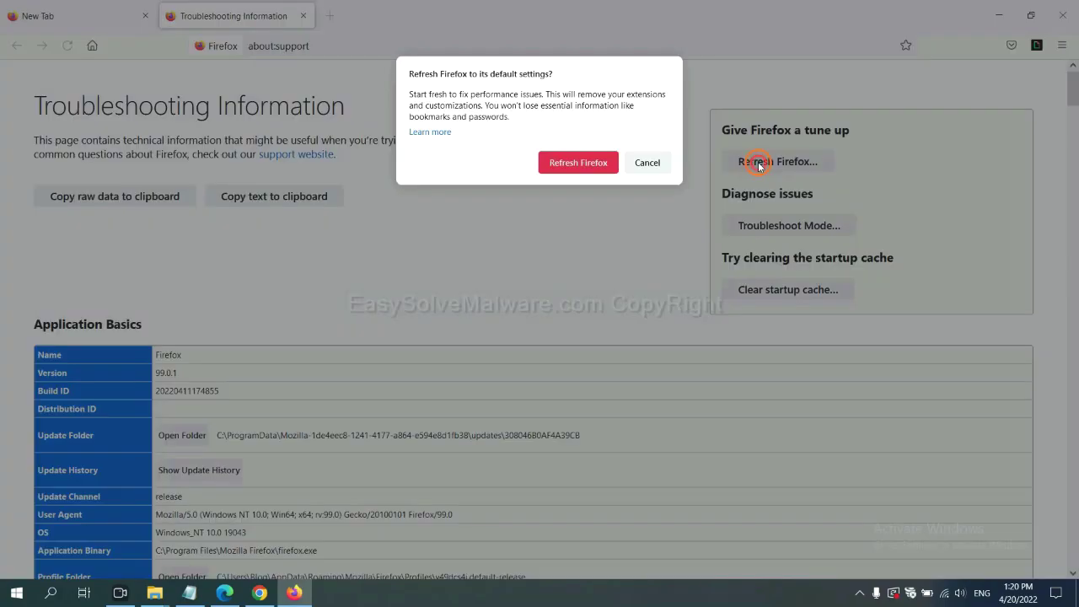
{"action": "left_click", "coordinate": [586, 168]}
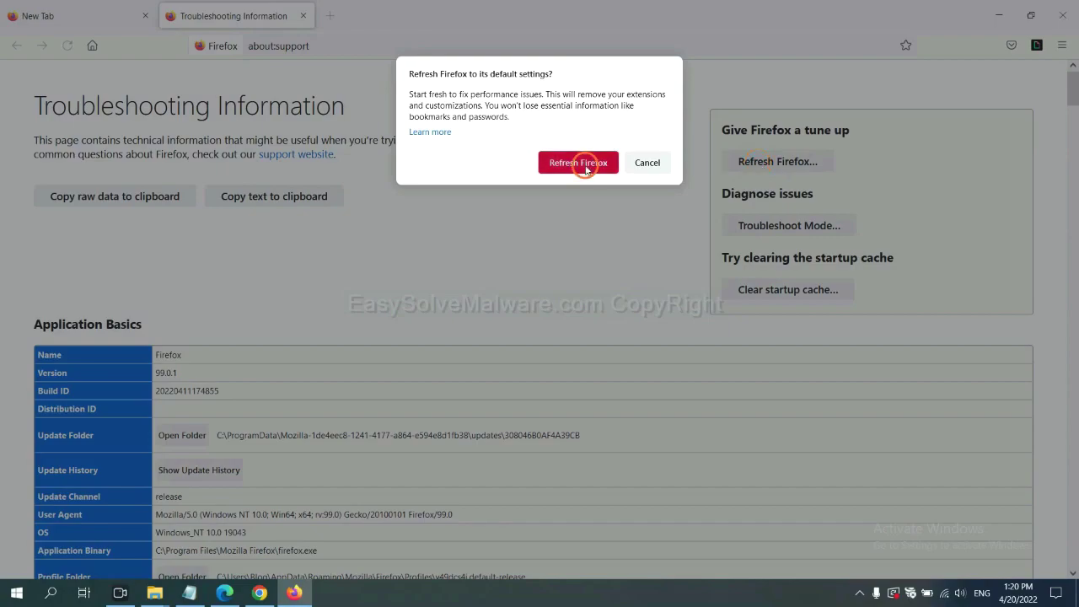
{"action": "left_click", "coordinate": [224, 595]}
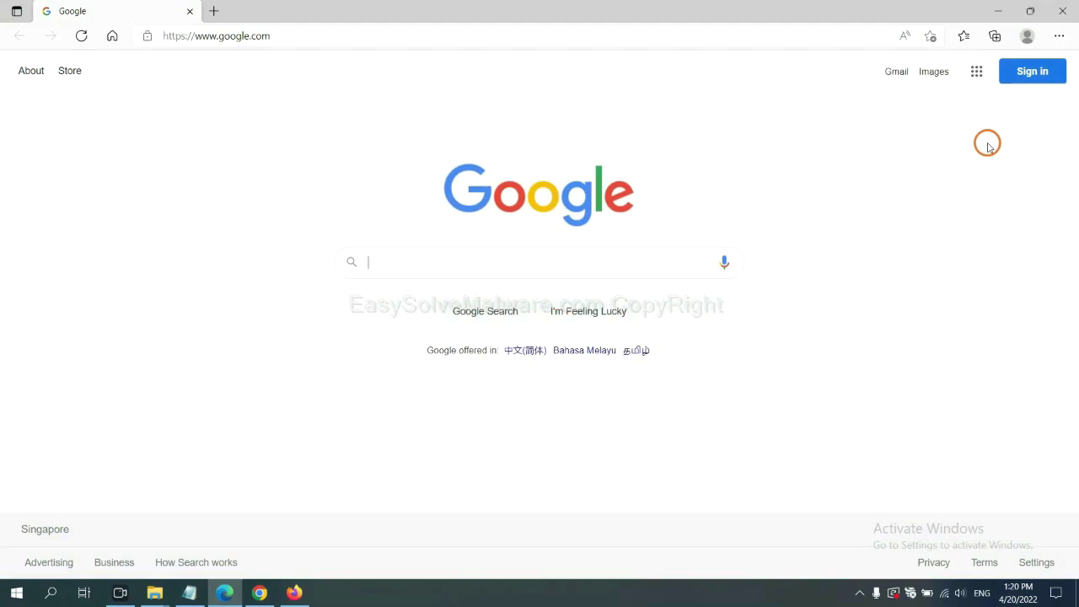
Search Edge settings for 'reset' and choose 'Restore settings to their default values'.
{"action": "left_click", "coordinate": [1057, 37]}
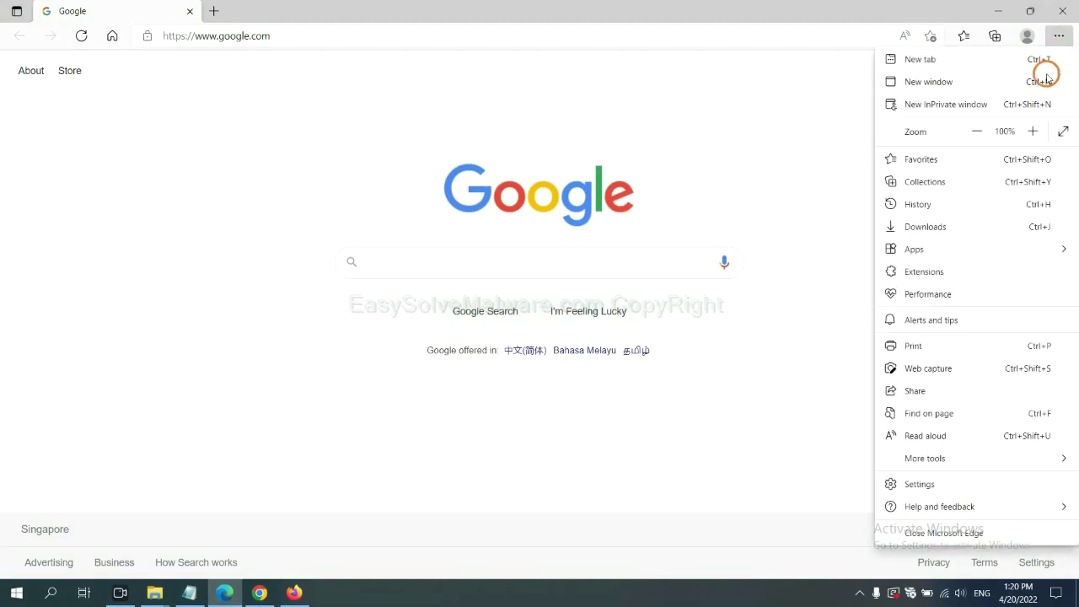
{"action": "left_click", "coordinate": [931, 485]}
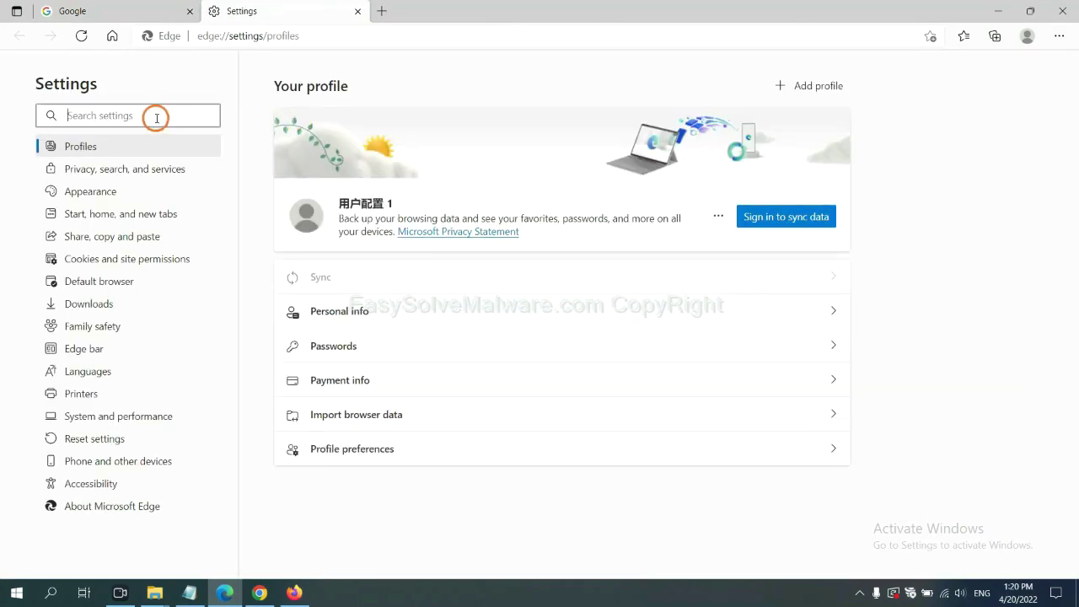
{"action": "type", "text": "re"}
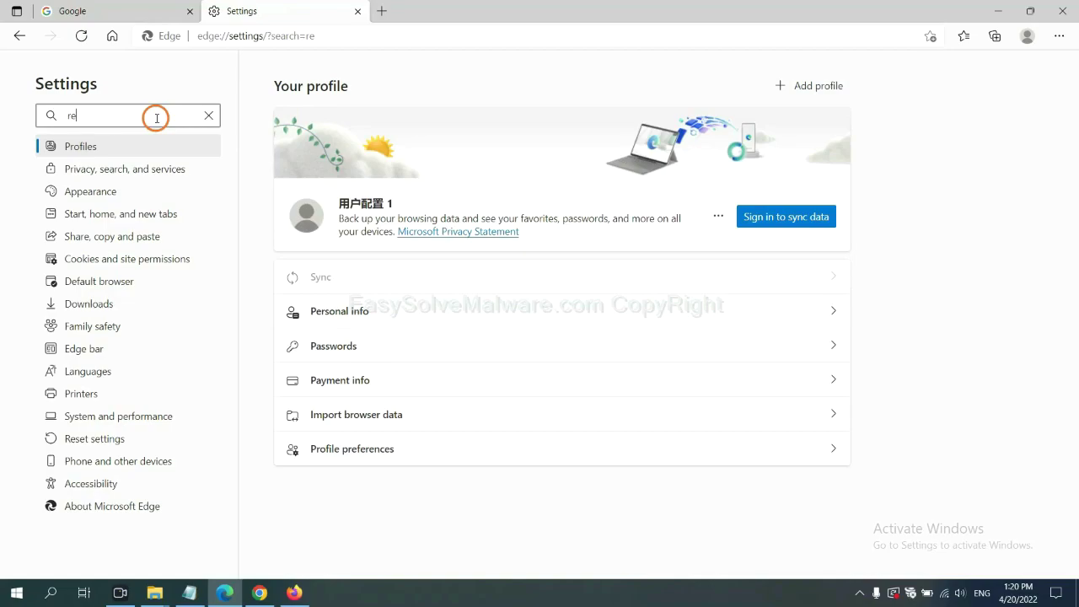
{"action": "type", "text": "set"}
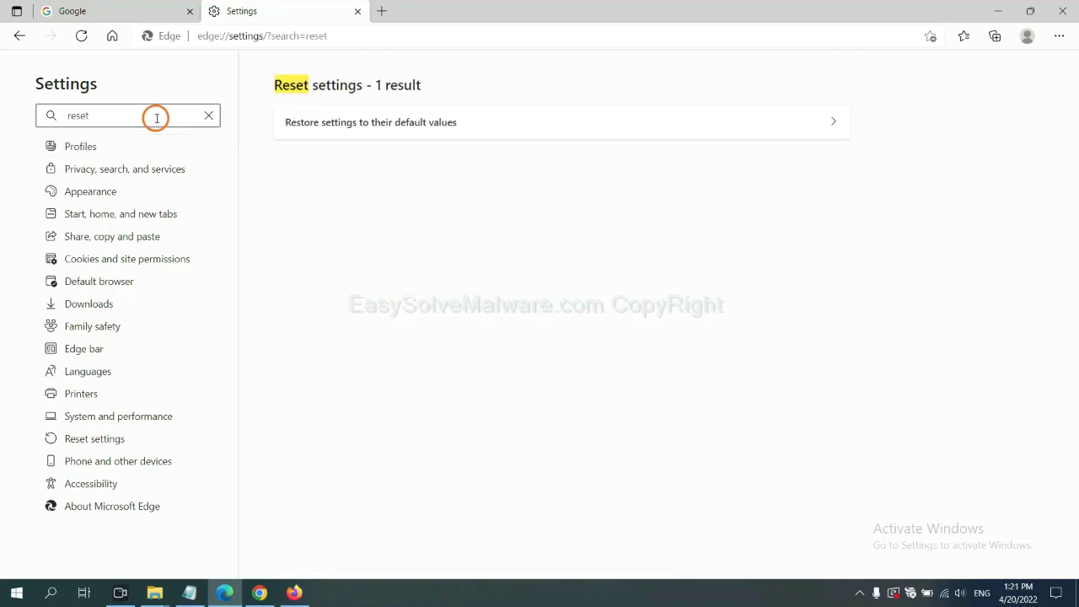
{"action": "left_click", "coordinate": [378, 120]}
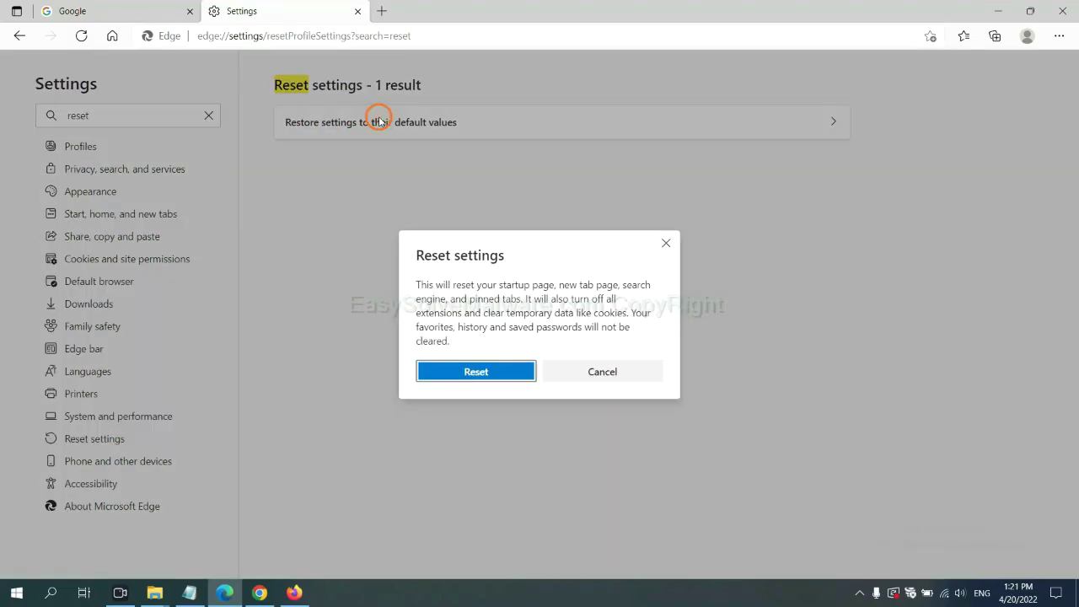